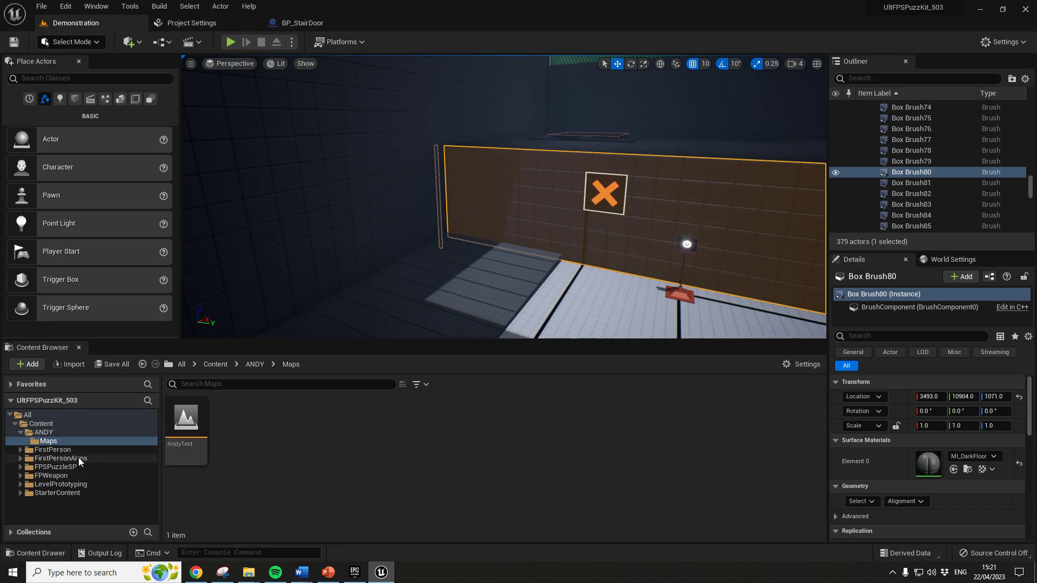
# Browse to the FPSPuzzleSP/Demo/Maps folder in the project content.
pyautogui.click(53, 467)
pyautogui.doubleClick(233, 418)
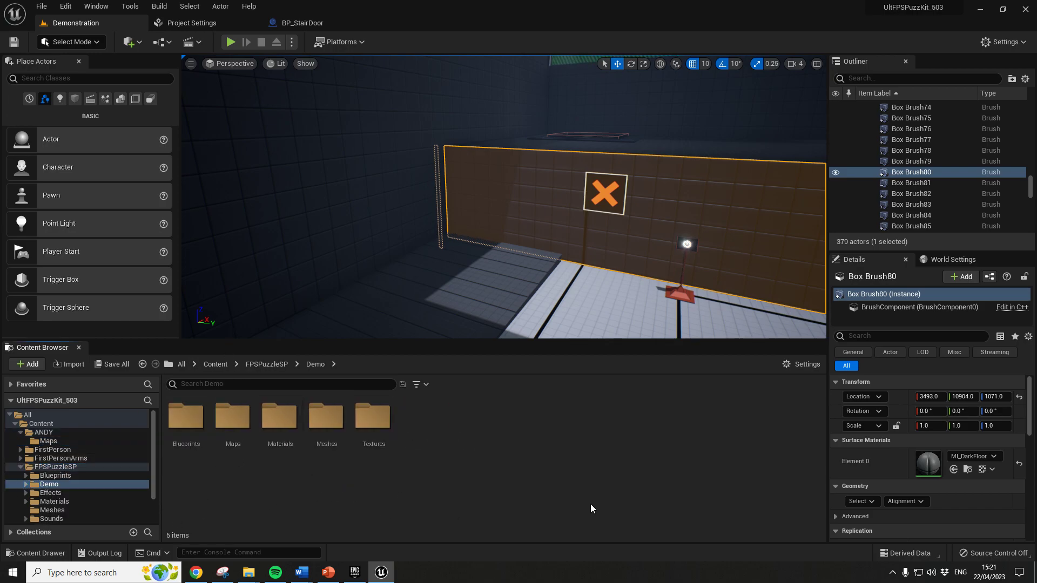
pyautogui.click(242, 432)
pyautogui.doubleClick(243, 432)
# Examine the timer room of the Demonstration level, including the timer display, time dilation panel and green sphere.
pyautogui.moveTo(560, 216); pyautogui.dragTo(519, 162, button='right')
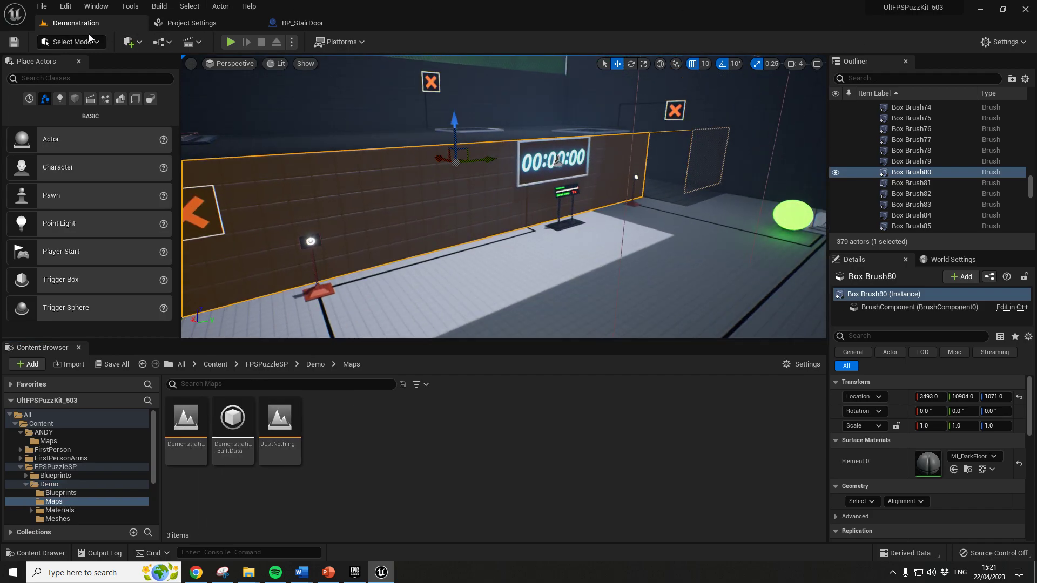
pyautogui.press('w')
pyautogui.moveTo(386, 257); pyautogui.dragTo(537, 271, button='right')
pyautogui.press('s')
pyautogui.press('w')
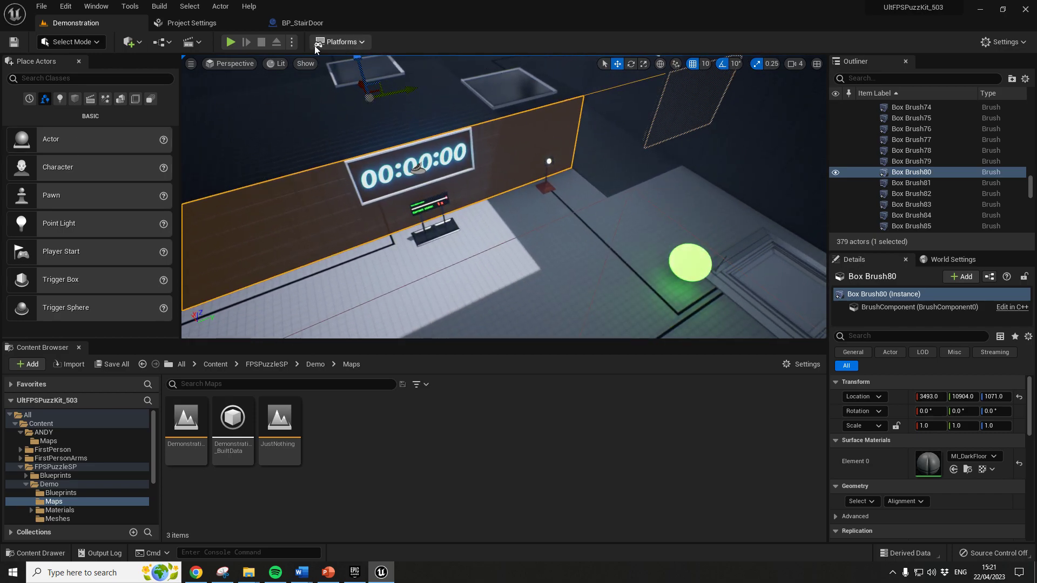
pyautogui.moveTo(503, 196); pyautogui.dragTo(217, 184, button='right')
pyautogui.press('w')
pyautogui.press('w')
pyautogui.moveTo(534, 254); pyautogui.dragTo(805, 203, button='right')
pyautogui.press('w')
pyautogui.moveTo(313, 155); pyautogui.dragTo(379, 157, button='right')
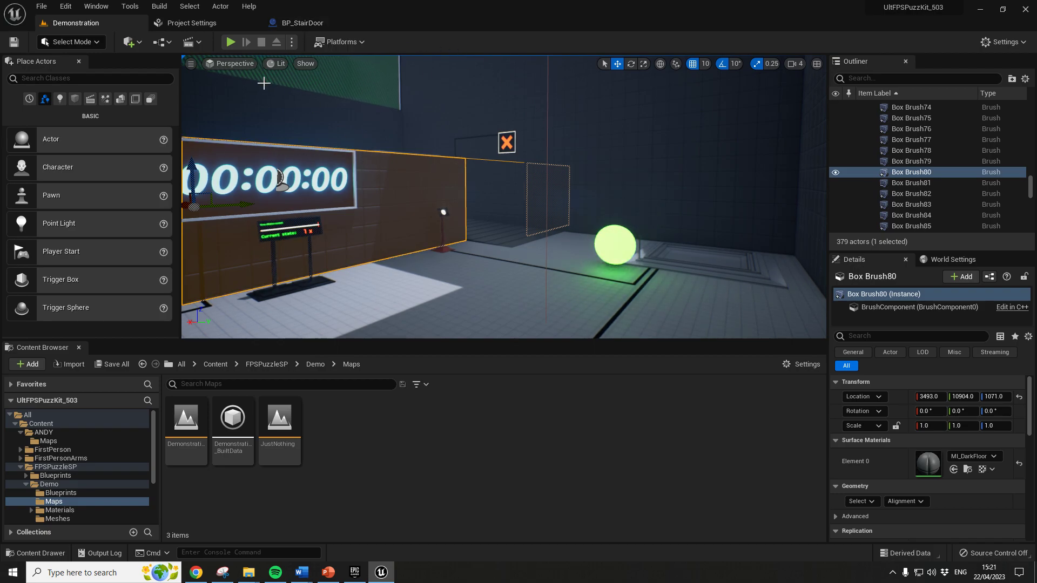
pyautogui.click(237, 64)
pyautogui.click(242, 102)
pyautogui.moveTo(598, 215); pyautogui.dragTo(533, 192, button='right')
pyautogui.click(223, 63)
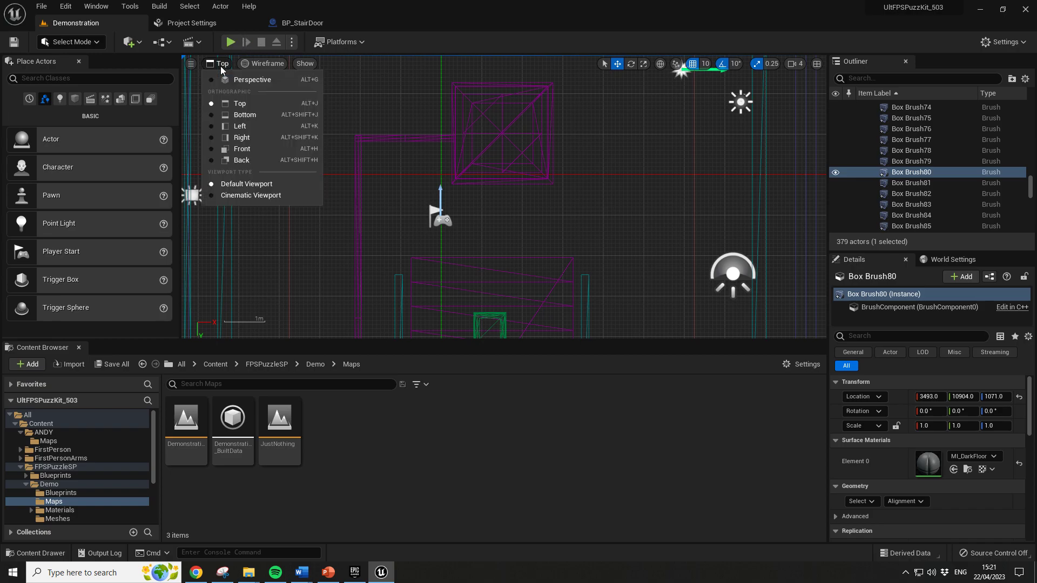
pyautogui.click(243, 76)
pyautogui.moveTo(370, 162); pyautogui.dragTo(370, 185, button='right')
pyautogui.moveTo(447, 155)
pyautogui.mouseDown(button='right')
pyautogui.moveTo(435, 141)
pyautogui.moveTo(447, 227)
pyautogui.mouseUp(button='right')
pyautogui.click(577, 190)
pyautogui.moveTo(576, 190); pyautogui.dragTo(415, 201, button='right')
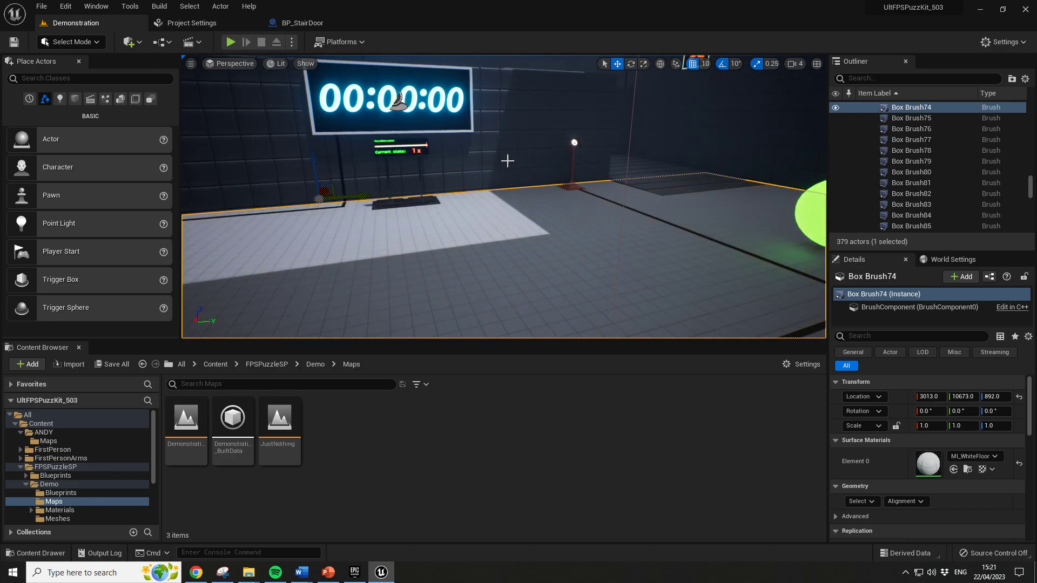
# Switch the viewport to the Top view, then select and copy all actors of the timer room.
pyautogui.click(229, 68)
pyautogui.click(241, 105)
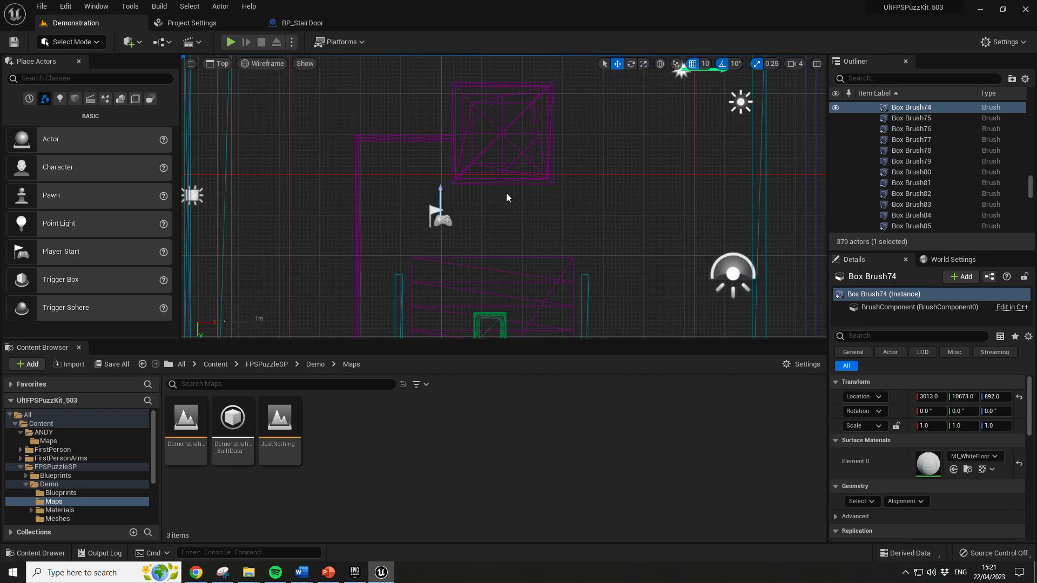
pyautogui.scroll(-10, 506, 193)
pyautogui.moveTo(482, 271); pyautogui.dragTo(613, 278, button='right')
pyautogui.moveTo(431, 80); pyautogui.dragTo(618, 313)
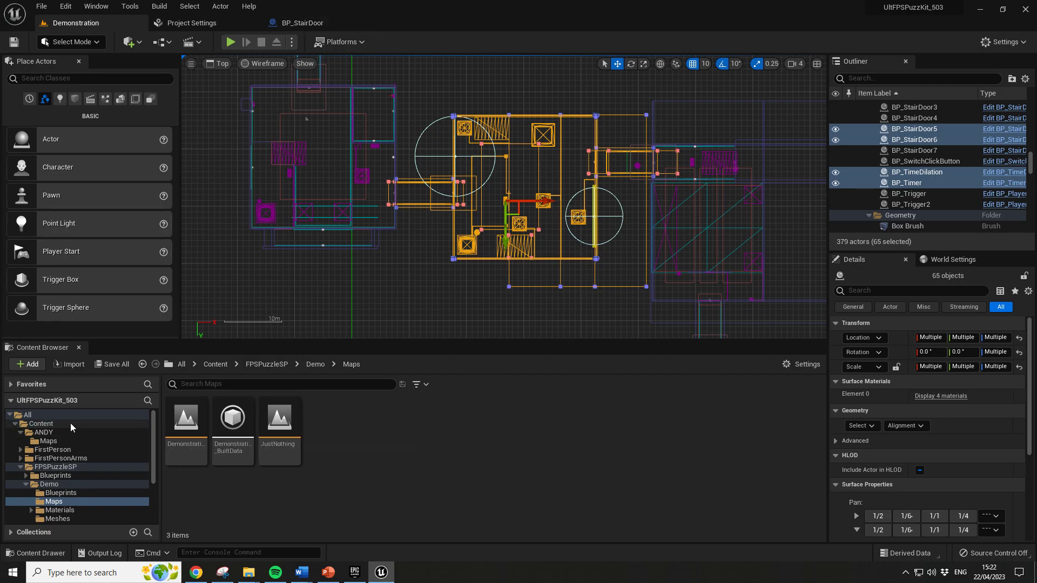
# Create a new level named AndyMaps2 in the ANDY/Maps folder.
pyautogui.click(43, 433)
pyautogui.doubleClick(187, 425)
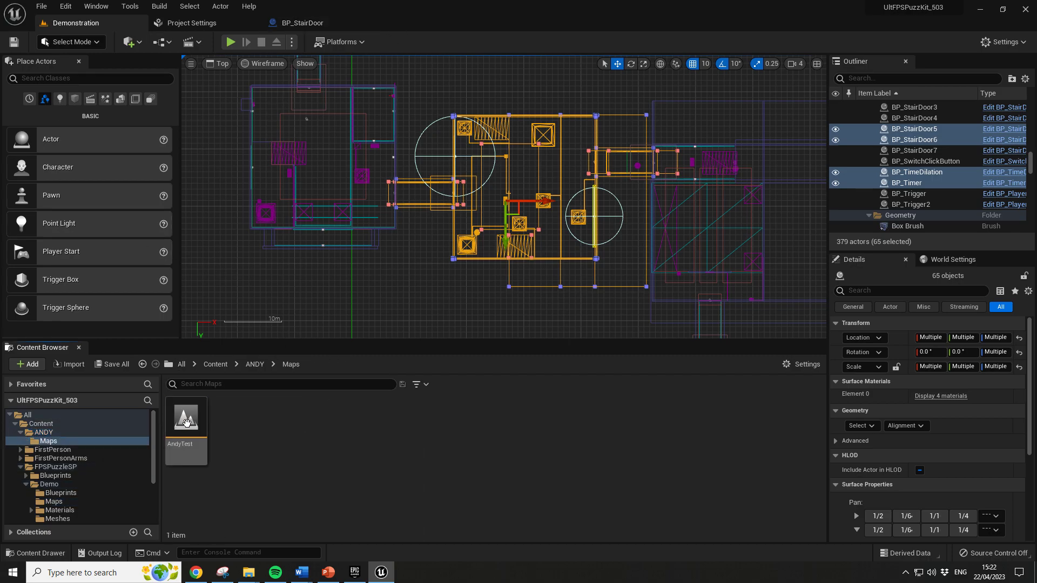
pyautogui.rightClick(308, 448)
pyautogui.moveTo(361, 408)
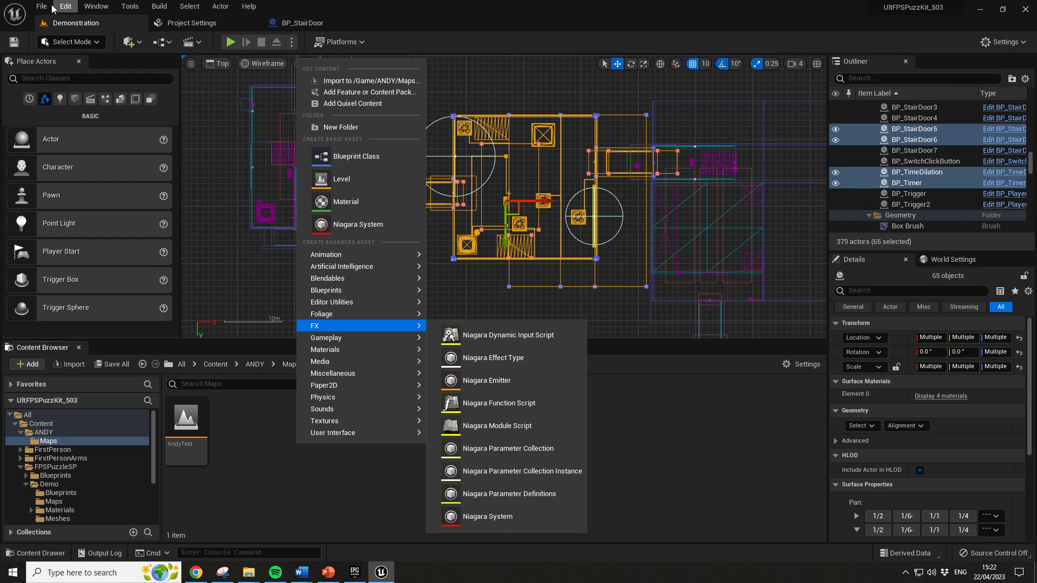
pyautogui.click(361, 183)
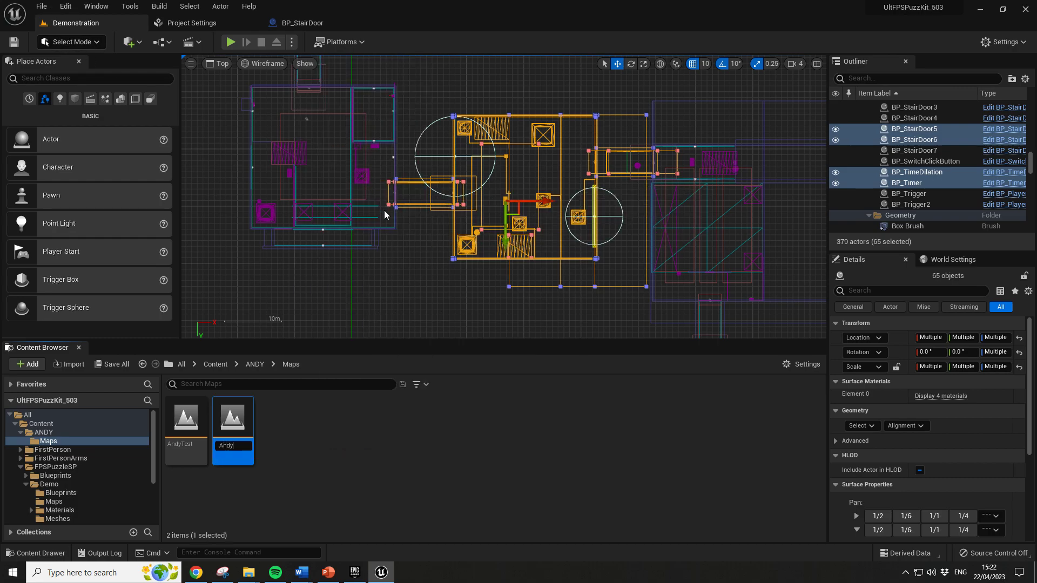
pyautogui.write('AndyMaps2')
pyautogui.press('Return')
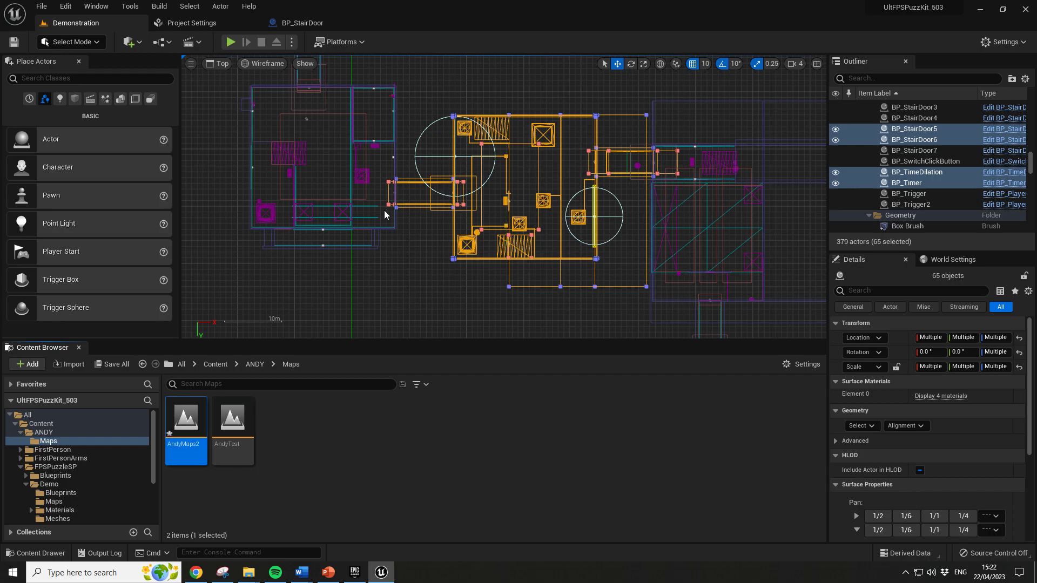
# Open the AndyMaps2 level, saving it when asked, and paste the copied room actors into it.
pyautogui.doubleClick(198, 427)
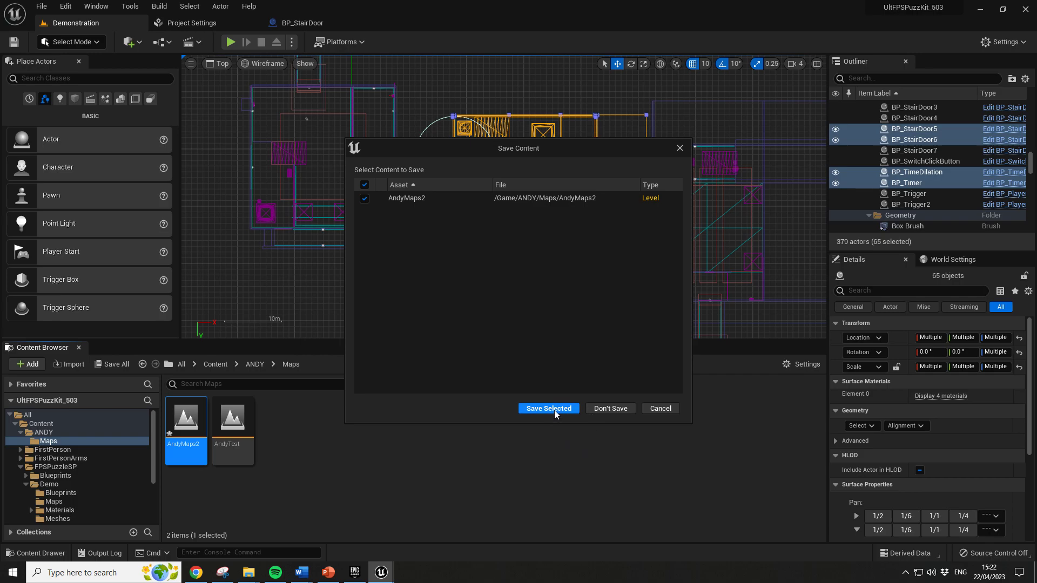
pyautogui.click(549, 409)
pyautogui.moveTo(571, 233); pyautogui.dragTo(483, 232, button='right')
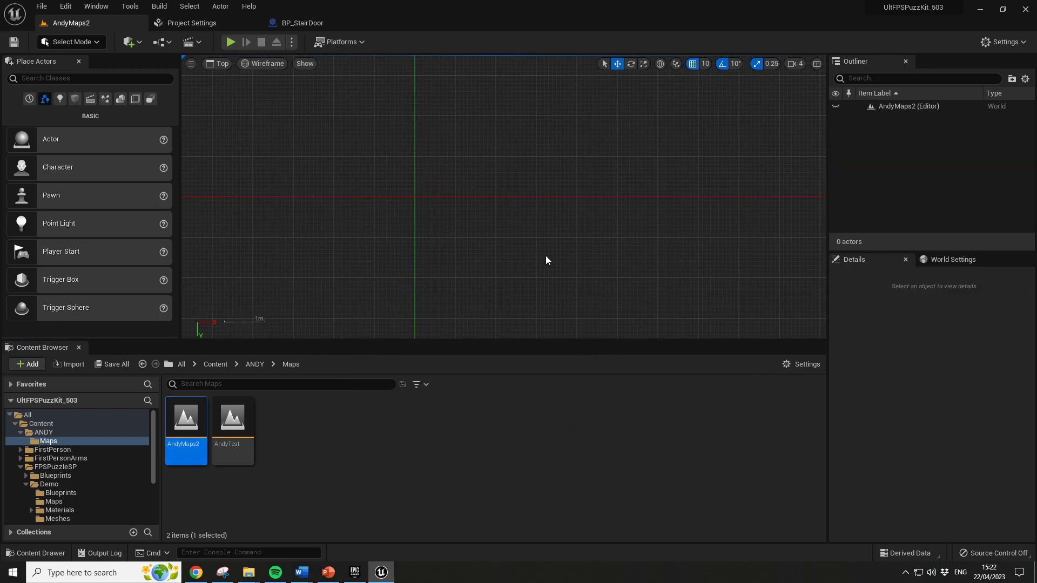
pyautogui.hotkey('ctrl', 'v')
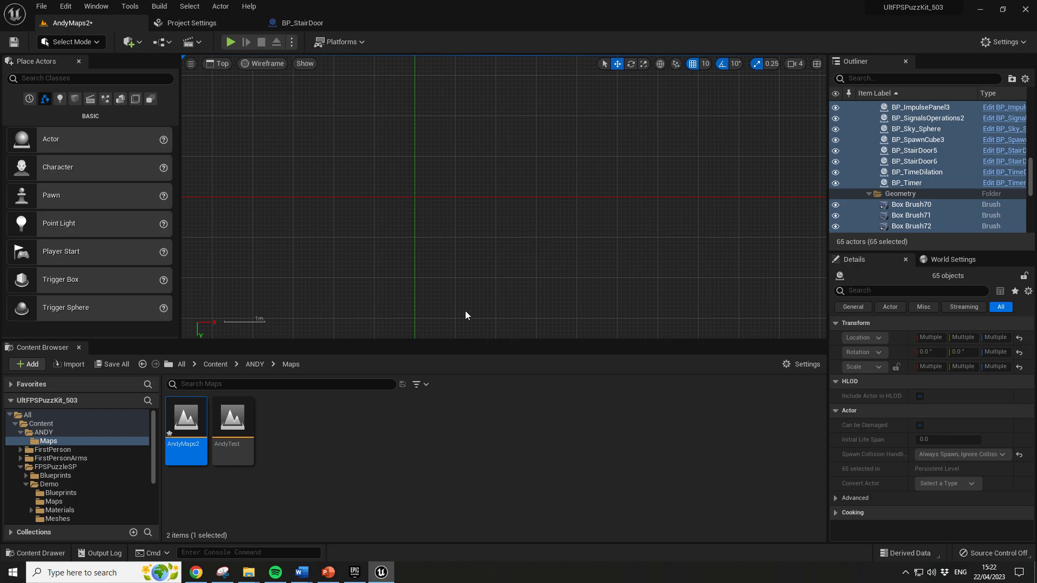
# Locate the pasted room in the Top view by focusing on BP_StairDoor5.
pyautogui.press('f')
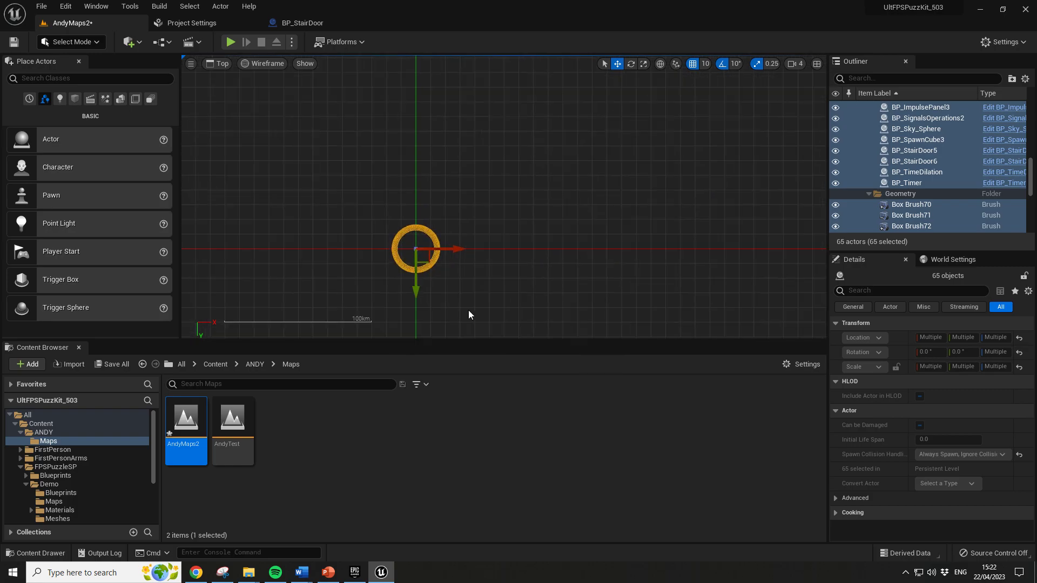
pyautogui.scroll(5, 475, 299)
pyautogui.moveTo(485, 299); pyautogui.dragTo(743, 164, button='right')
pyautogui.scroll(6, 614, 233)
pyautogui.moveTo(616, 207); pyautogui.dragTo(595, 338, button='right')
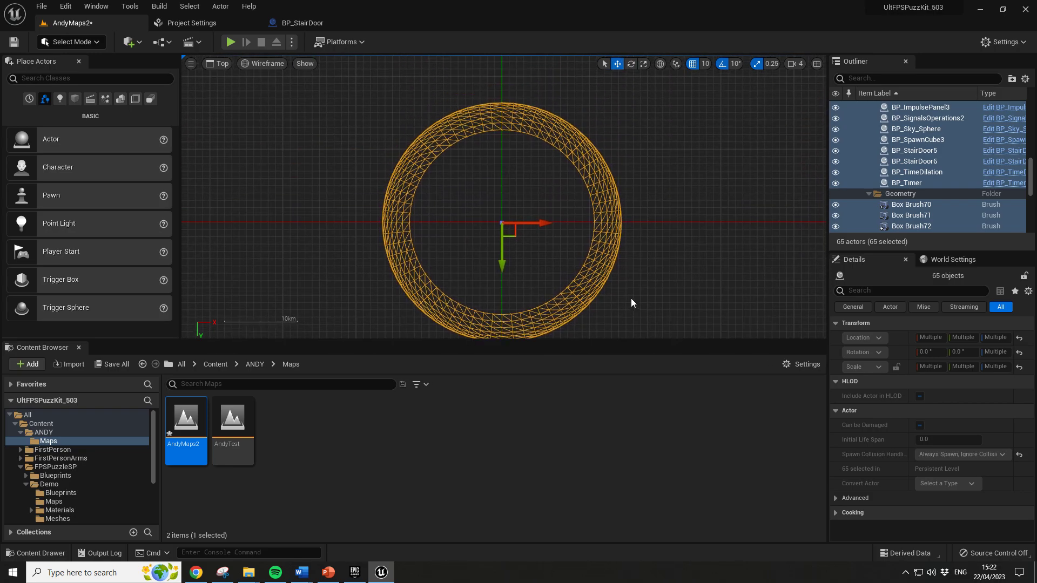
pyautogui.click(931, 150)
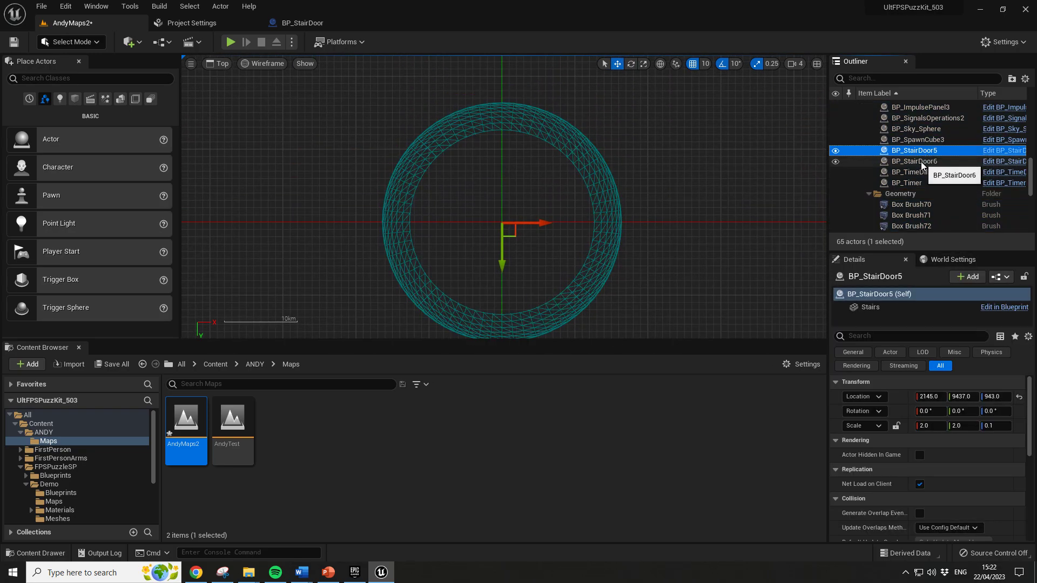
pyautogui.press('f')
pyautogui.scroll(-5, 636, 162)
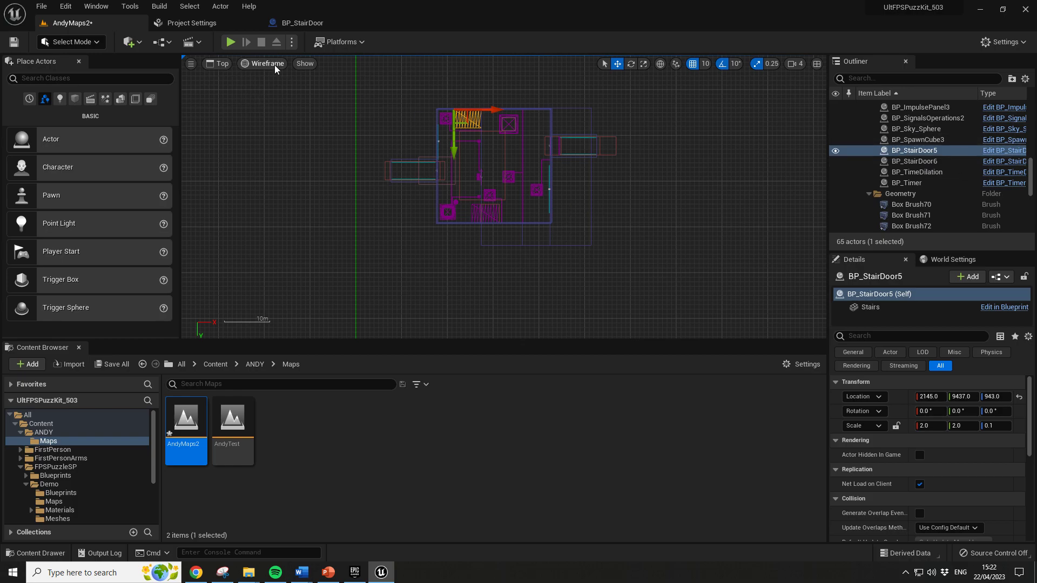
# Switch the viewport to Perspective and frame BP_StairDoor5 inside the pasted room.
pyautogui.click(218, 63)
pyautogui.click(240, 76)
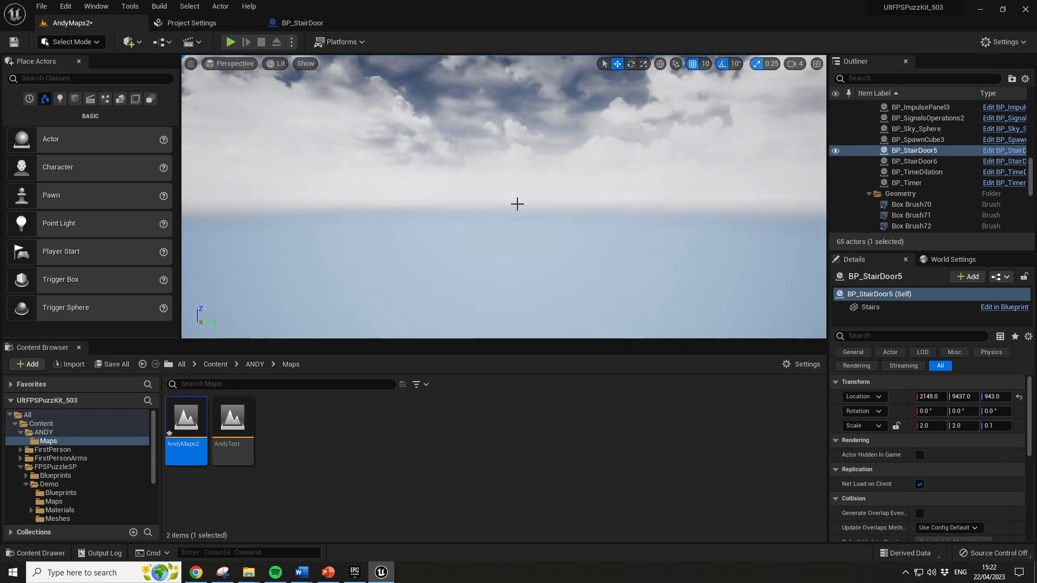
pyautogui.moveTo(524, 225); pyautogui.dragTo(523, 292, button='right')
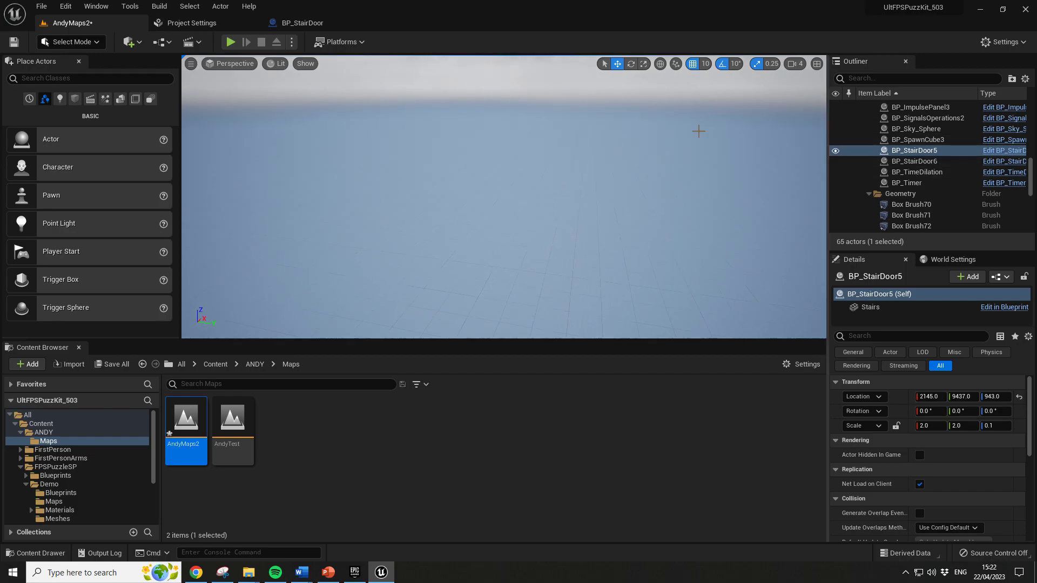
pyautogui.press('f')
pyautogui.moveTo(589, 178); pyautogui.dragTo(481, 222, button='right')
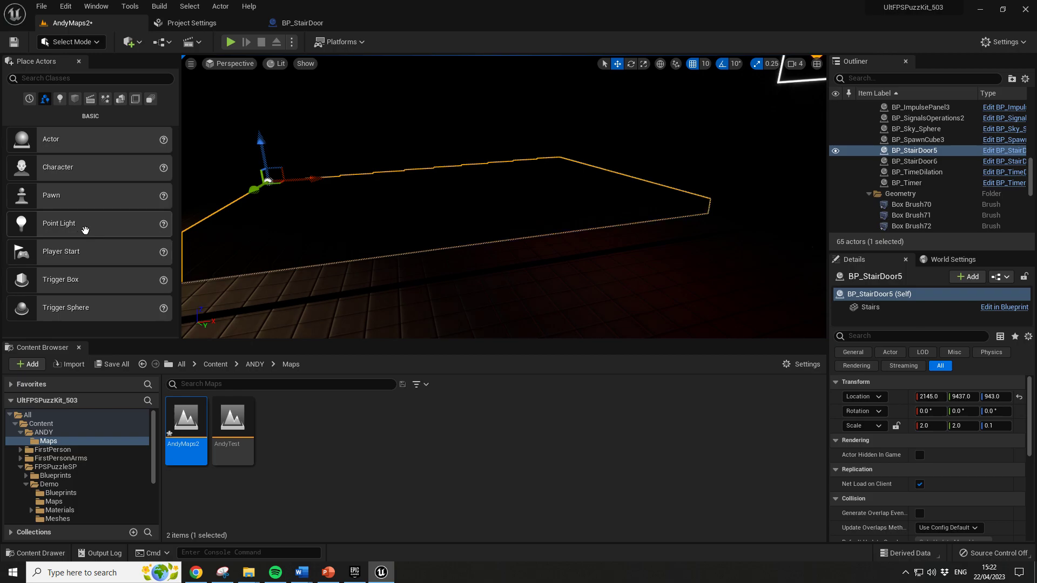
# Add a Sky Light inside the pasted room and raise it to a Z location of 1260.
pyautogui.click(59, 100)
pyautogui.moveTo(118, 253); pyautogui.dragTo(517, 213)
pyautogui.moveTo(481, 283); pyautogui.dragTo(469, 254, button='right')
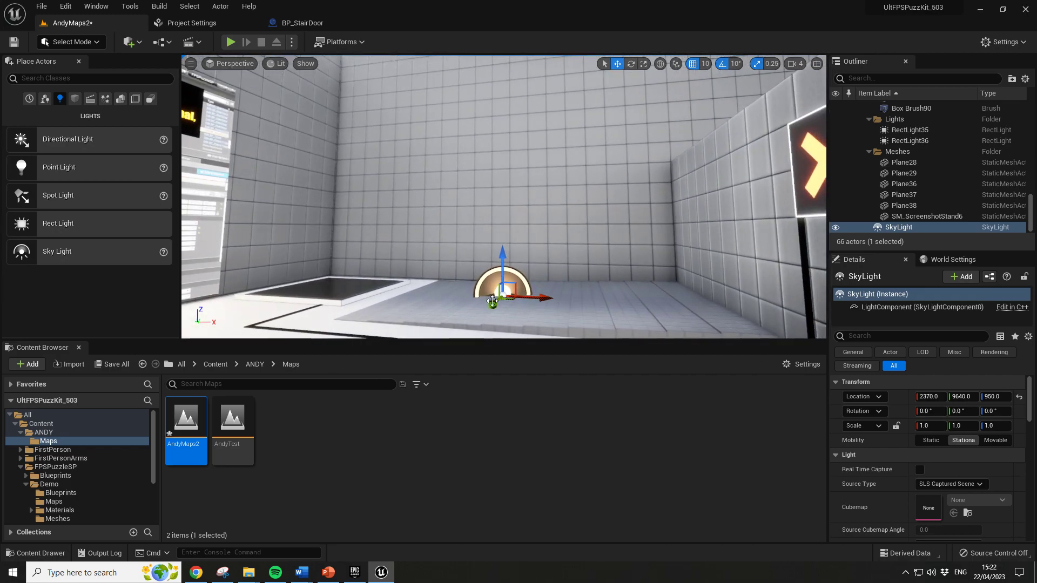
pyautogui.moveTo(501, 255); pyautogui.dragTo(503, 101)
# Play the level in the viewport from the current camera location, approach the orange switch stand and show the game full screen.
pyautogui.moveTo(565, 233); pyautogui.dragTo(588, 223, button='right')
pyautogui.moveTo(619, 191); pyautogui.dragTo(371, 159, button='right')
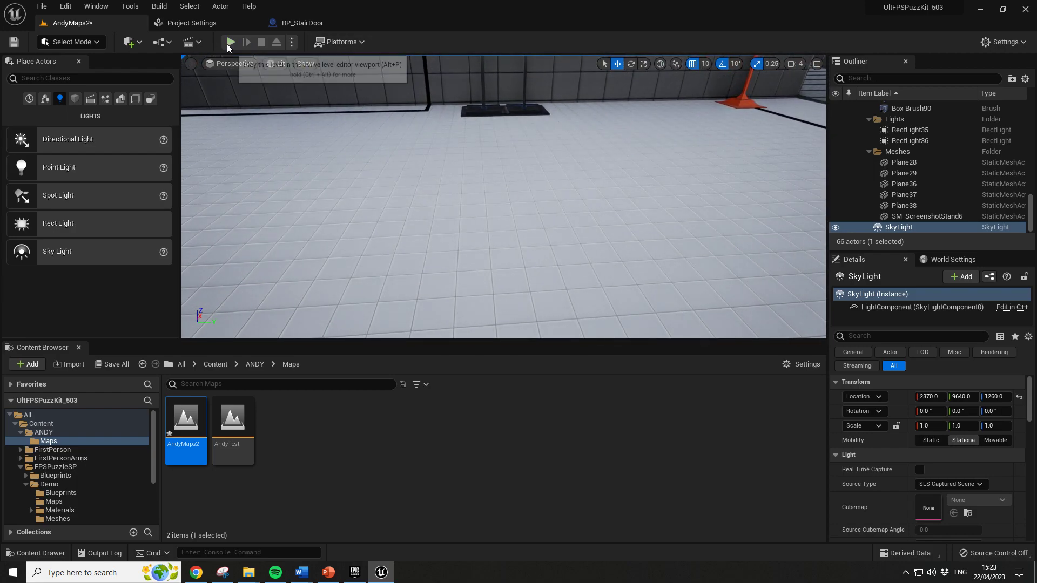
pyautogui.click(291, 42)
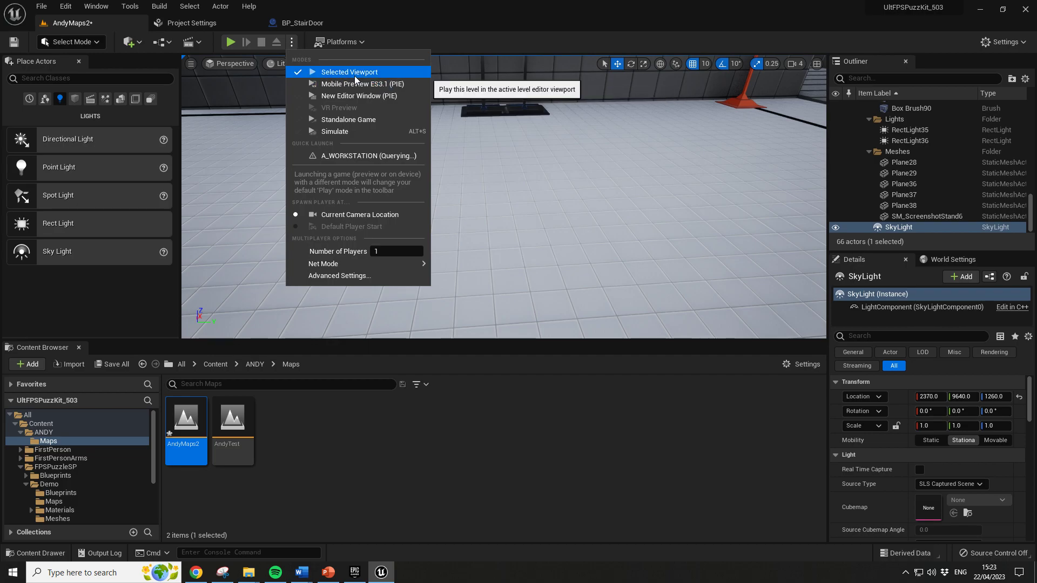
pyautogui.click(230, 45)
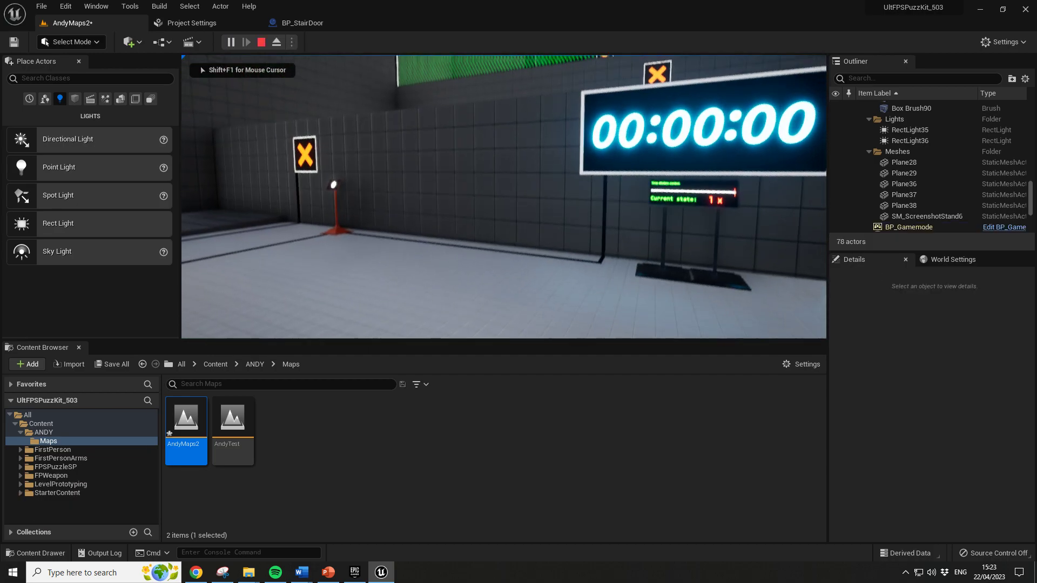
pyautogui.press('w')
pyautogui.press('w')
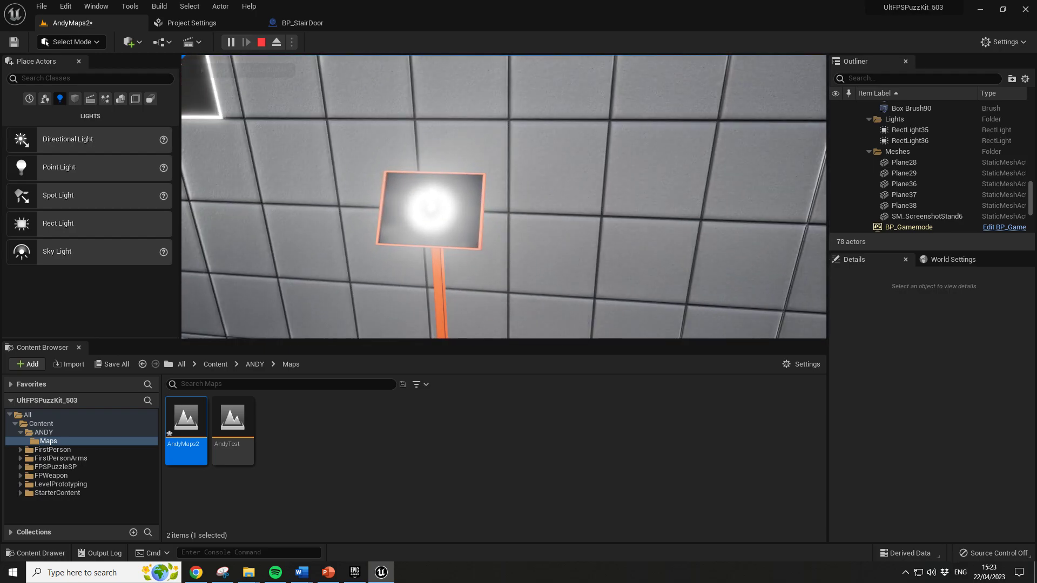
pyautogui.press('F11')
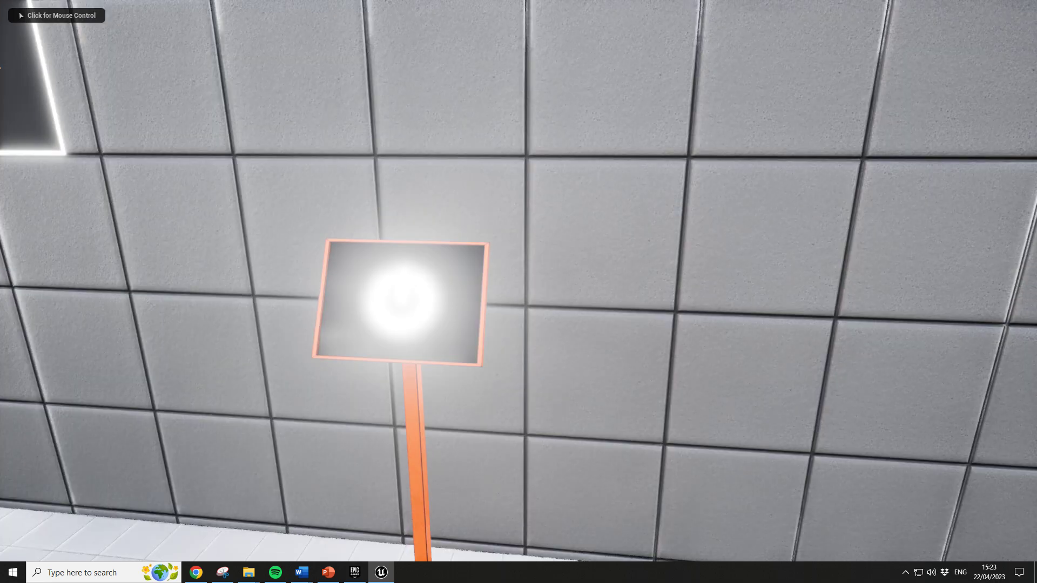
# Try to activate the panel on the orange stand.
pyautogui.press('s')
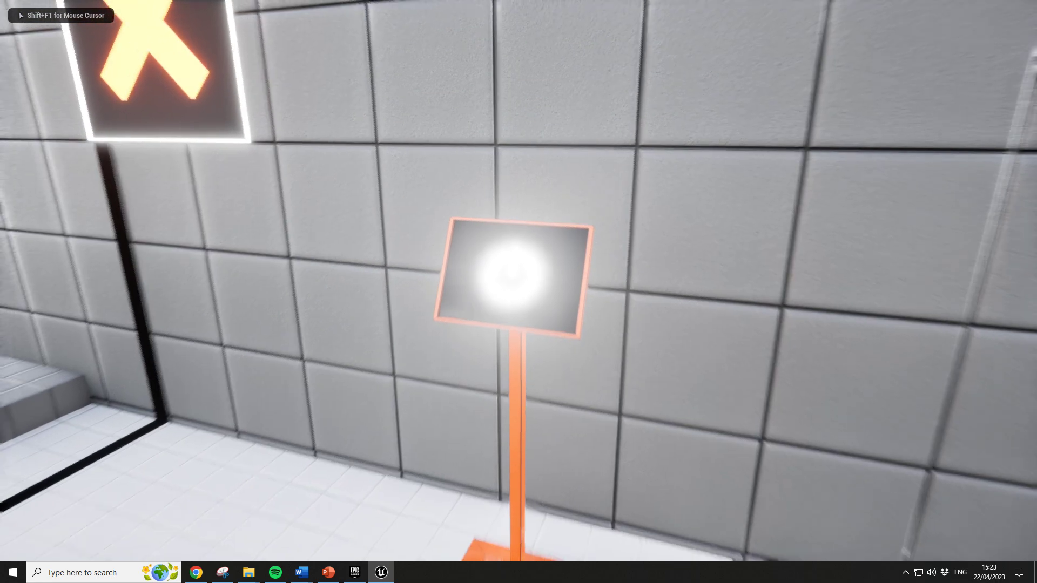
pyautogui.press('w')
pyautogui.press('e')
pyautogui.press('w')
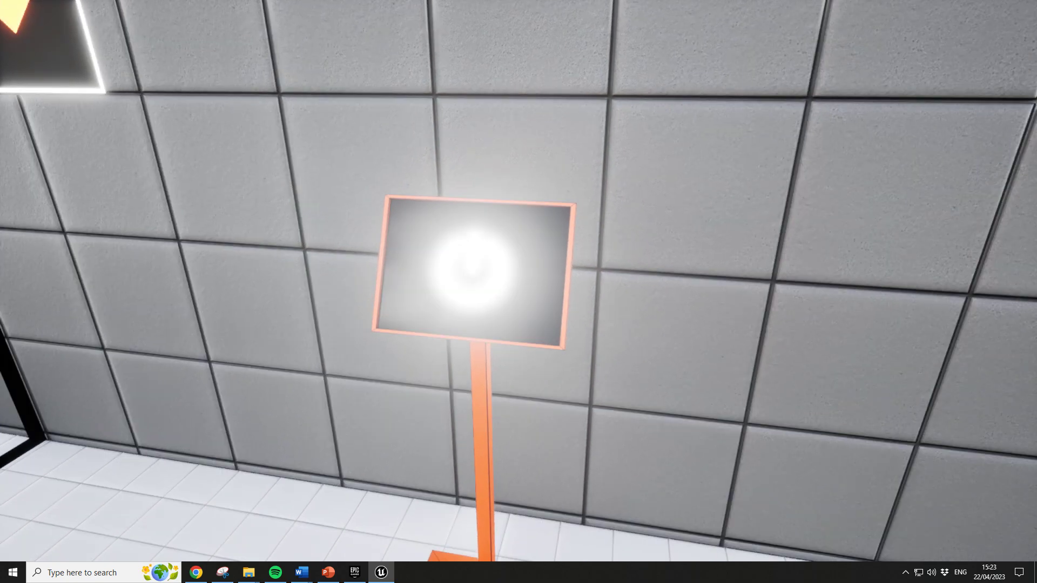
# Go to the time dilation control beneath the timer display and set it to 0.49 x.
pyautogui.press('w')
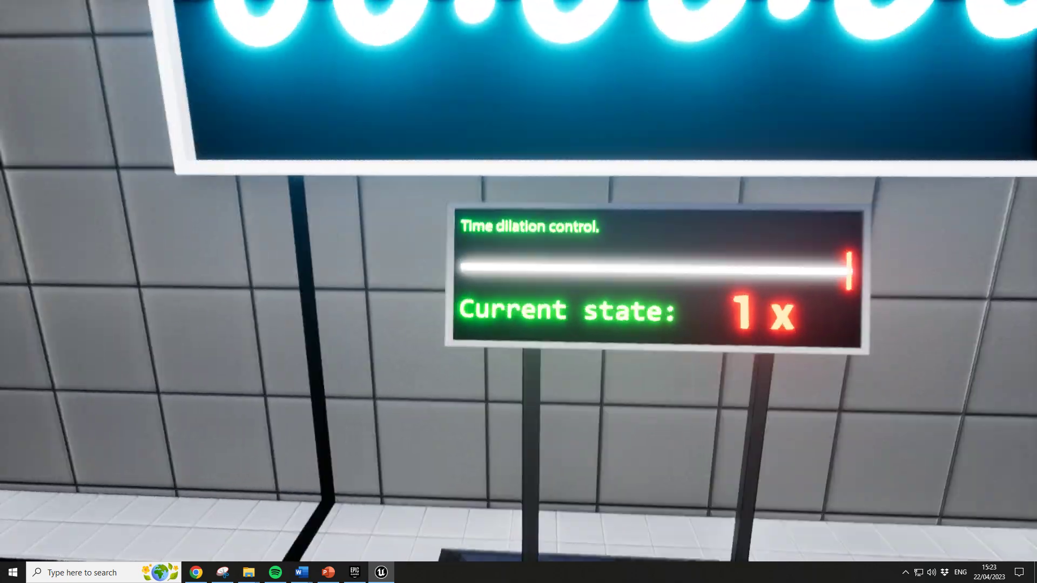
pyautogui.press('d')
pyautogui.press('s')
pyautogui.press('a')
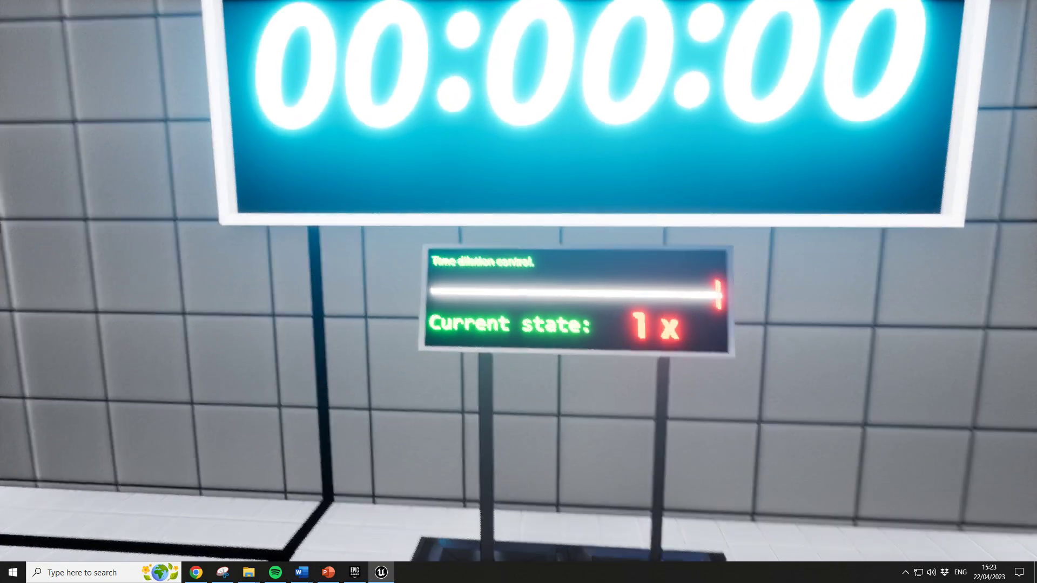
pyautogui.click(519, 281)
pyautogui.click(519, 281)
pyautogui.click(519, 281)
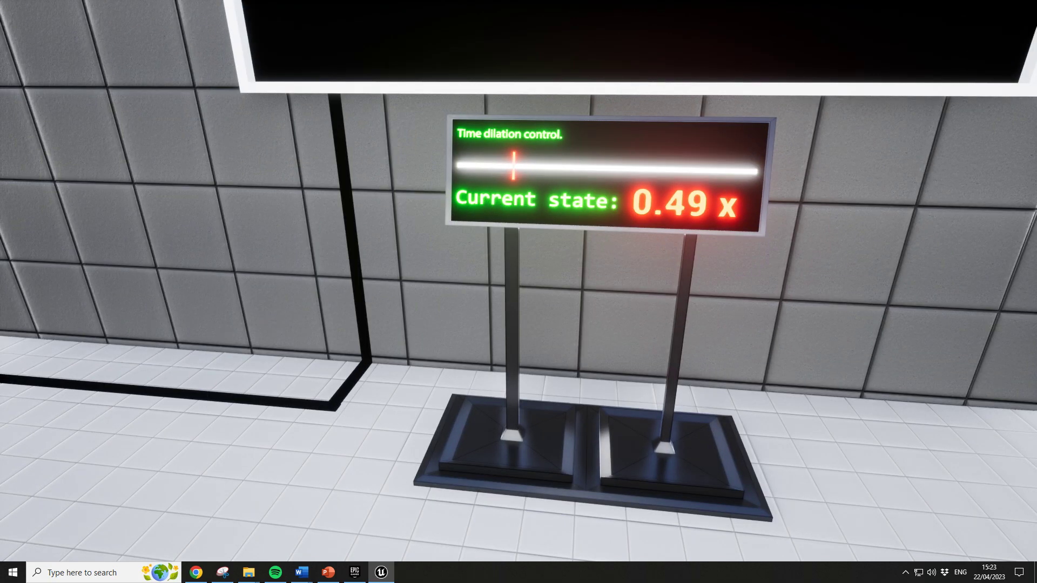
# Walk back through the room, end the play session and restore the normal editor layout.
pyautogui.press('w')
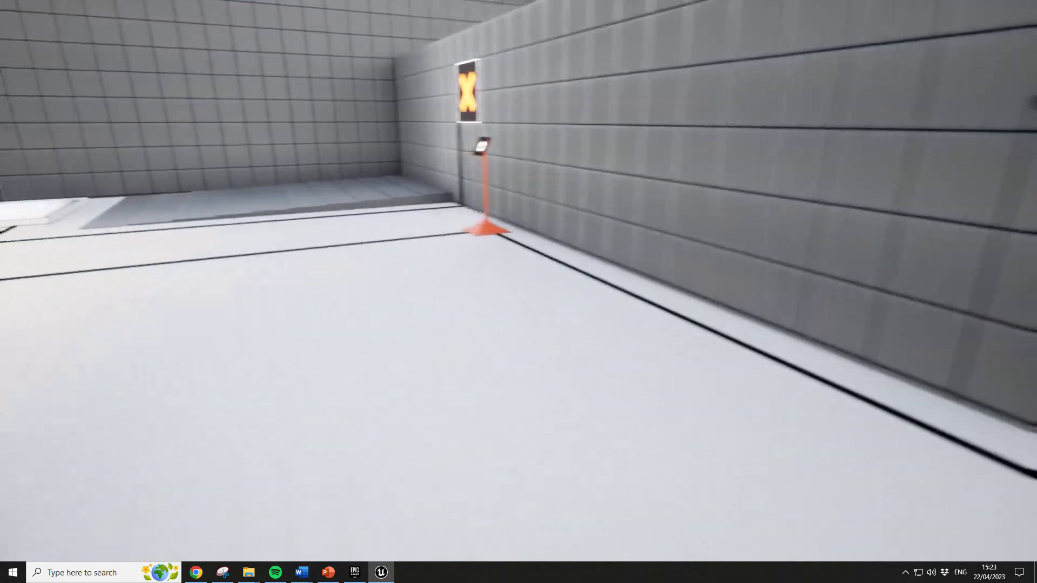
pyautogui.press('w')
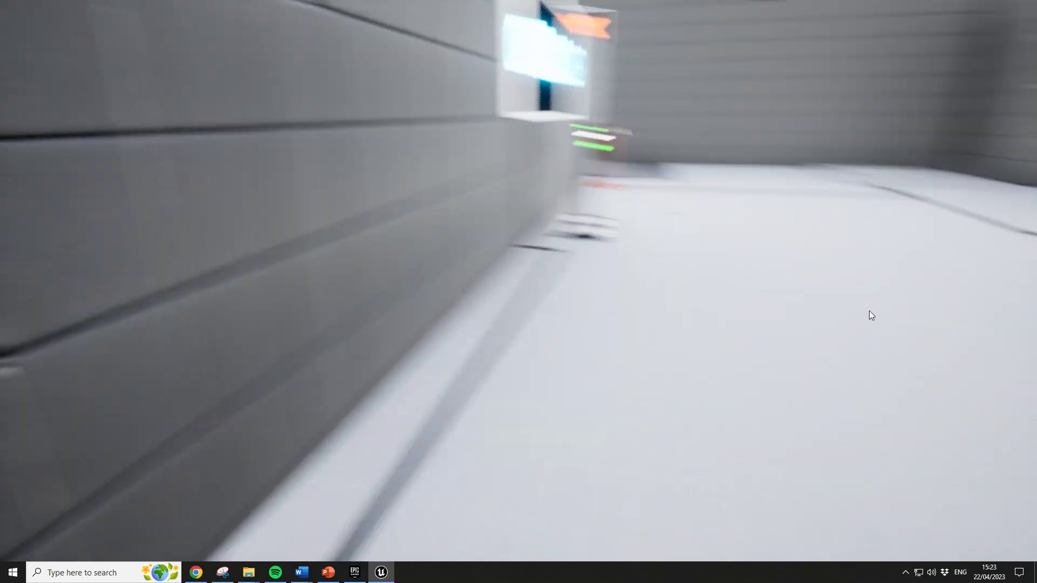
pyautogui.press('Escape')
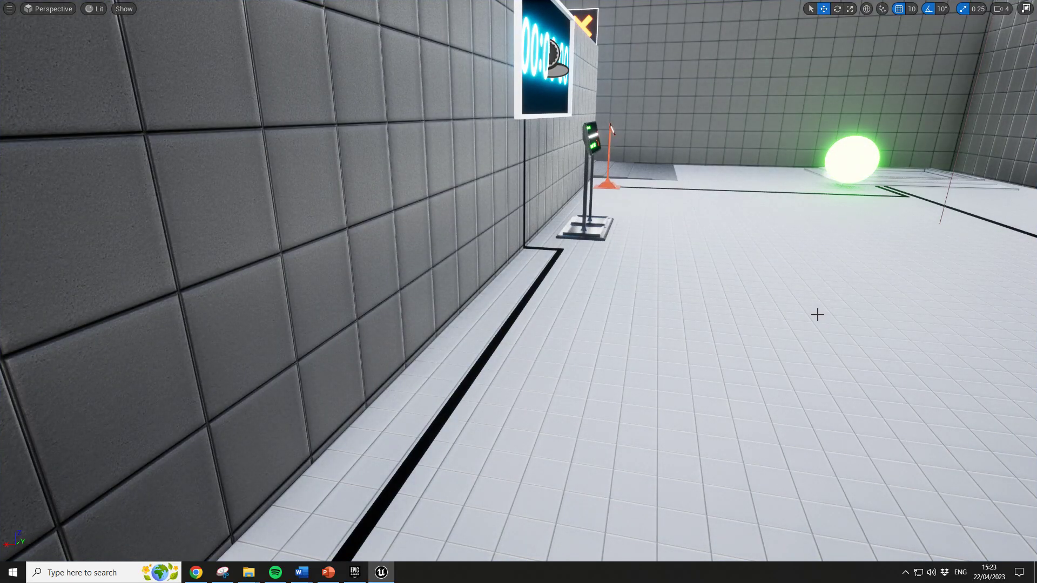
pyautogui.press('F11')
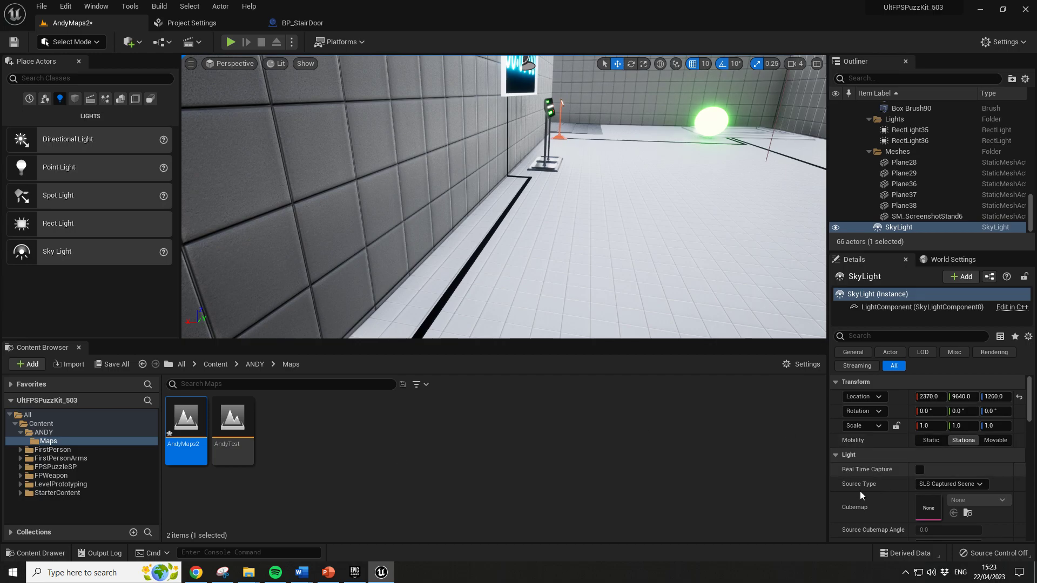
# Save the current level and set its GameMode Override to BP_Gamemode in the World Settings.
pyautogui.click(44, 9)
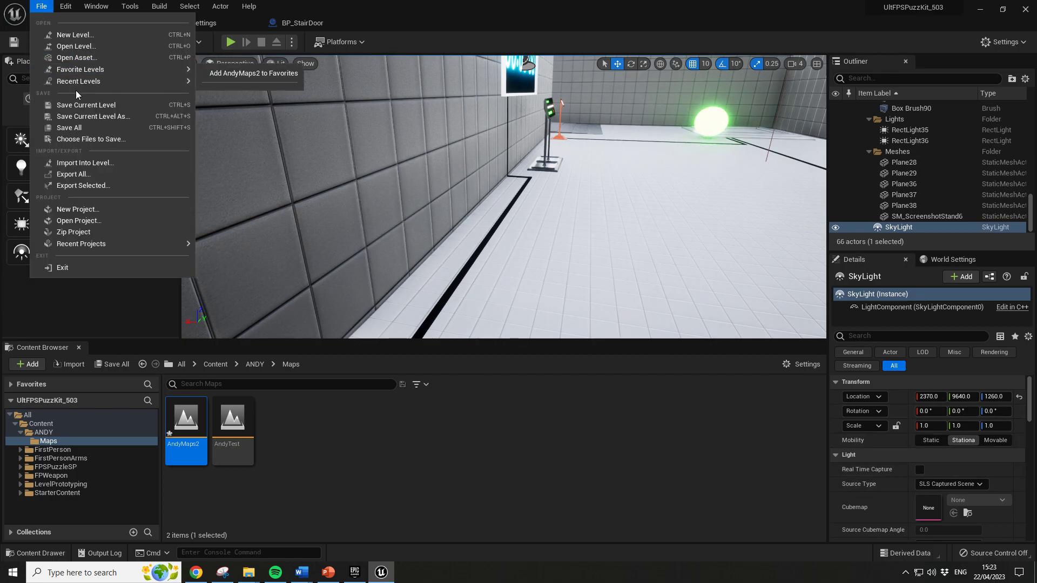
pyautogui.click(92, 113)
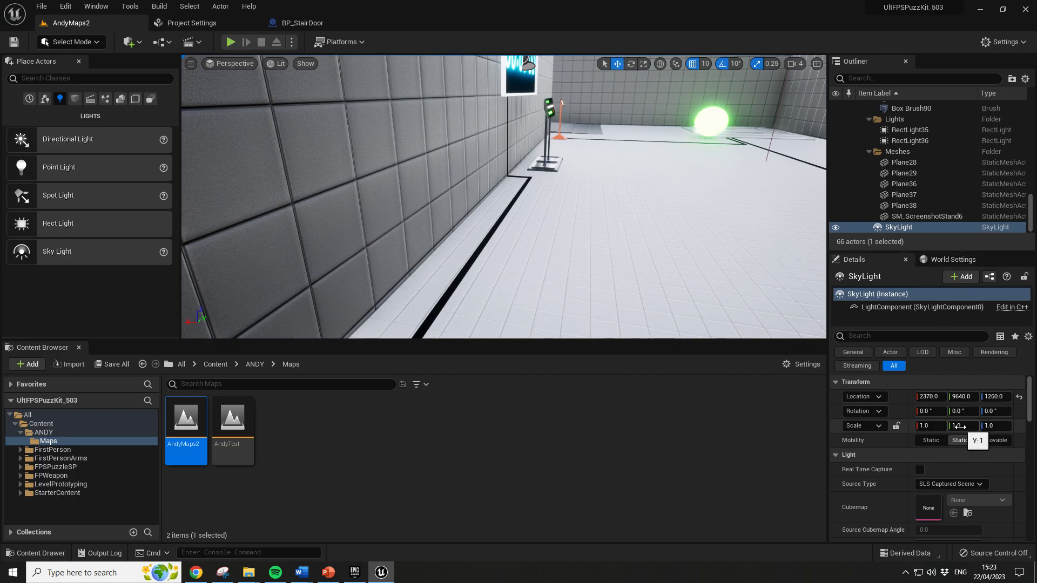
pyautogui.click(946, 262)
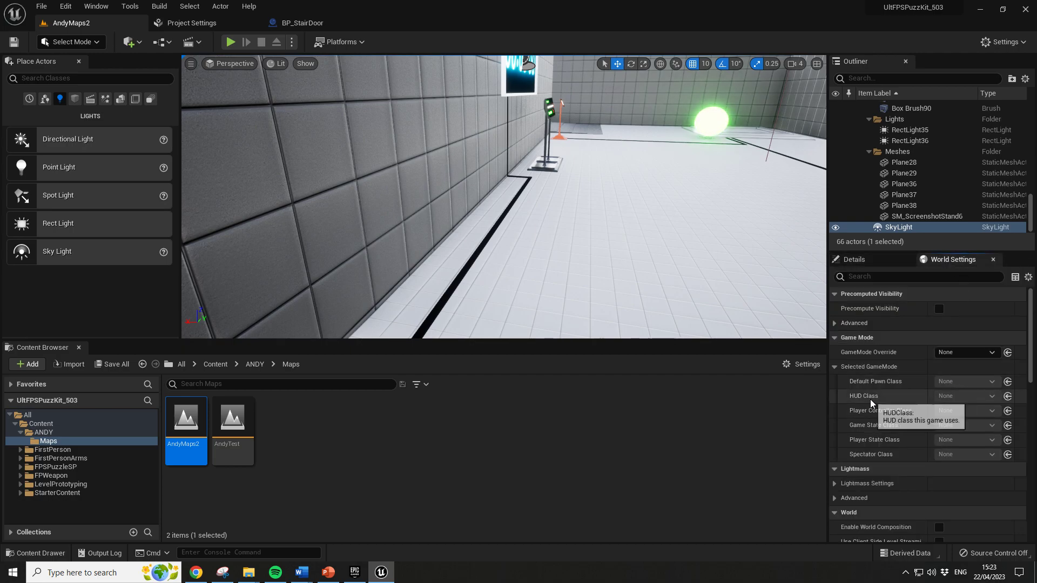
pyautogui.click(984, 353)
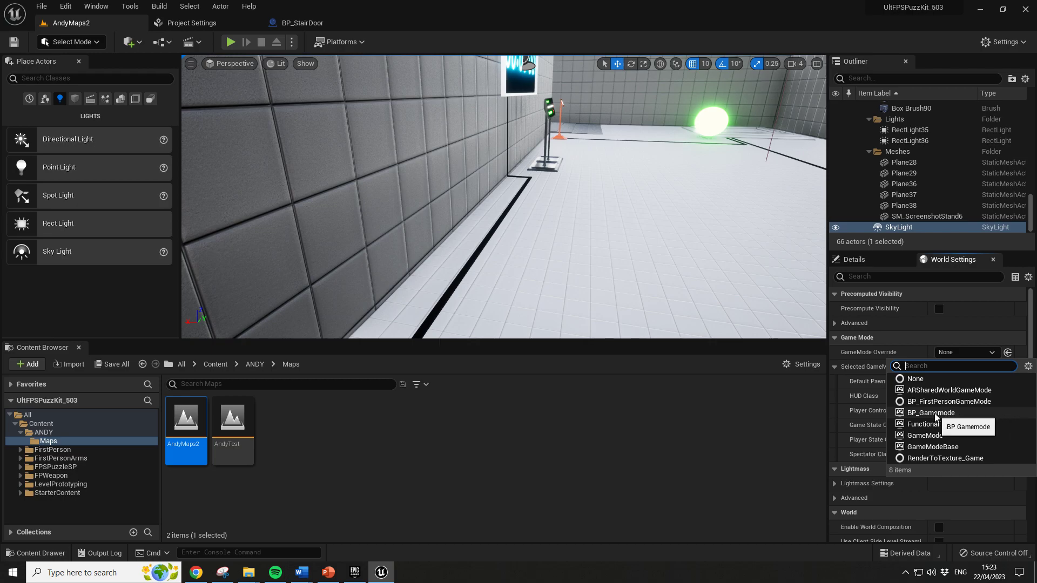
pyautogui.click(973, 428)
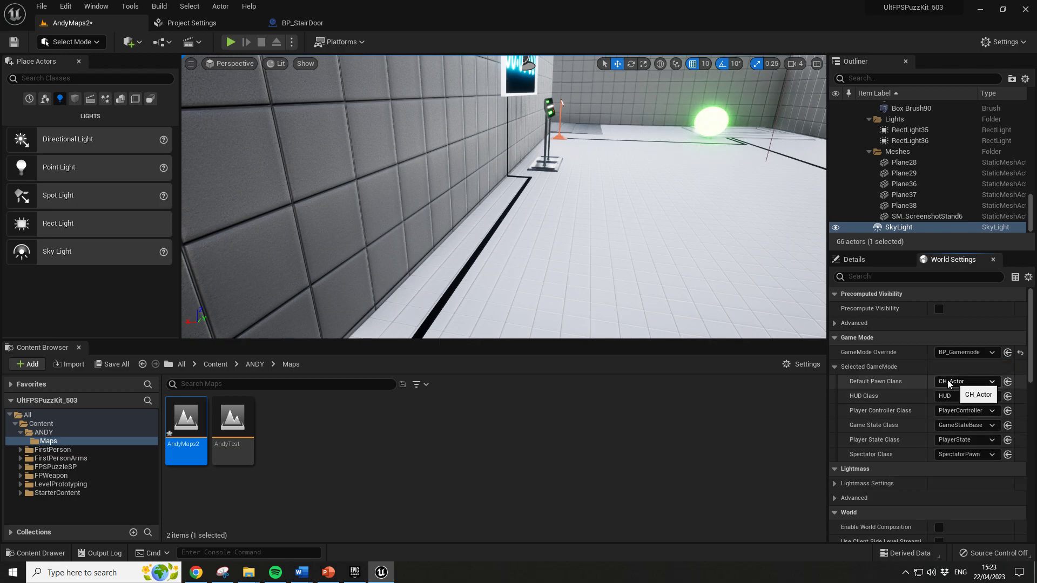
# Play the level in the viewport, try the time dilation control beneath the timer display, and end the session.
pyautogui.click(231, 42)
pyautogui.click(651, 207)
pyautogui.press('w')
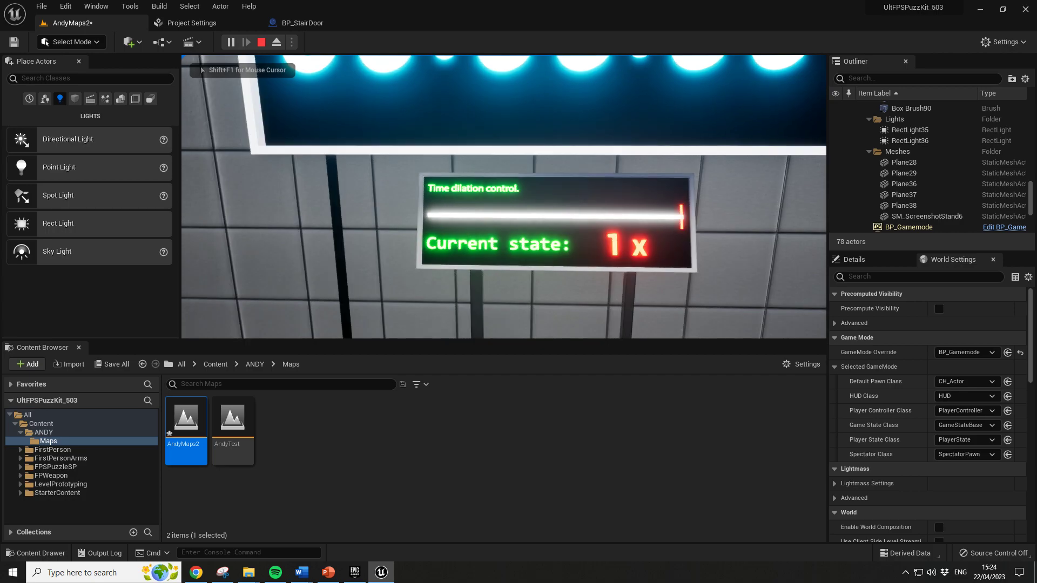
pyautogui.click(504, 197)
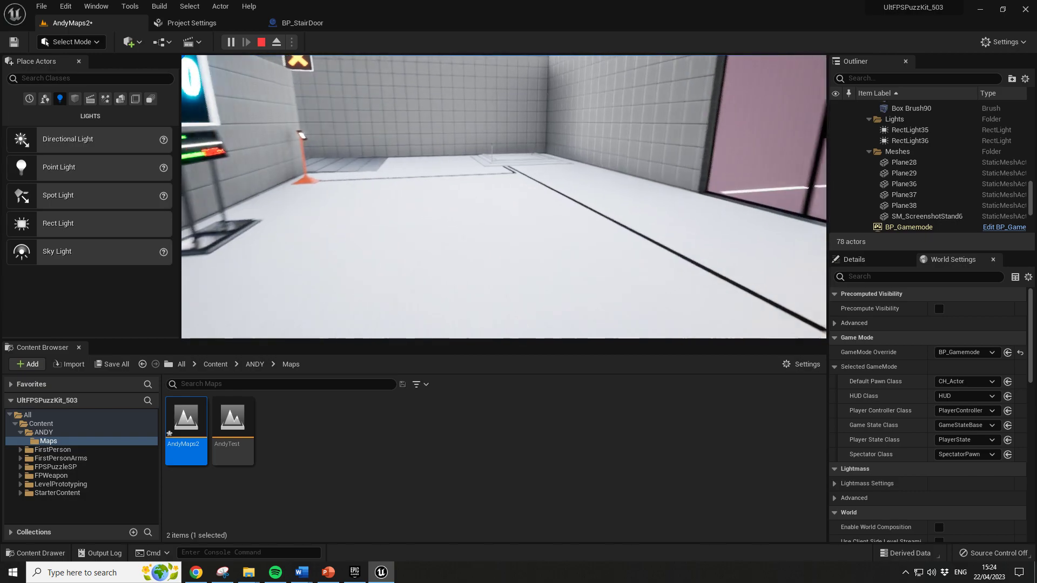
pyautogui.press('Escape')
# Select the glowing sphere and the framed cube spawner beside it to identify their Blueprint actors.
pyautogui.moveTo(665, 217); pyautogui.dragTo(721, 170, button='right')
pyautogui.press('w')
pyautogui.moveTo(695, 211)
pyautogui.mouseDown(button='right')
pyautogui.moveTo(670, 243)
pyautogui.moveTo(718, 238)
pyautogui.moveTo(695, 211)
pyautogui.mouseUp(button='right')
pyautogui.press('s')
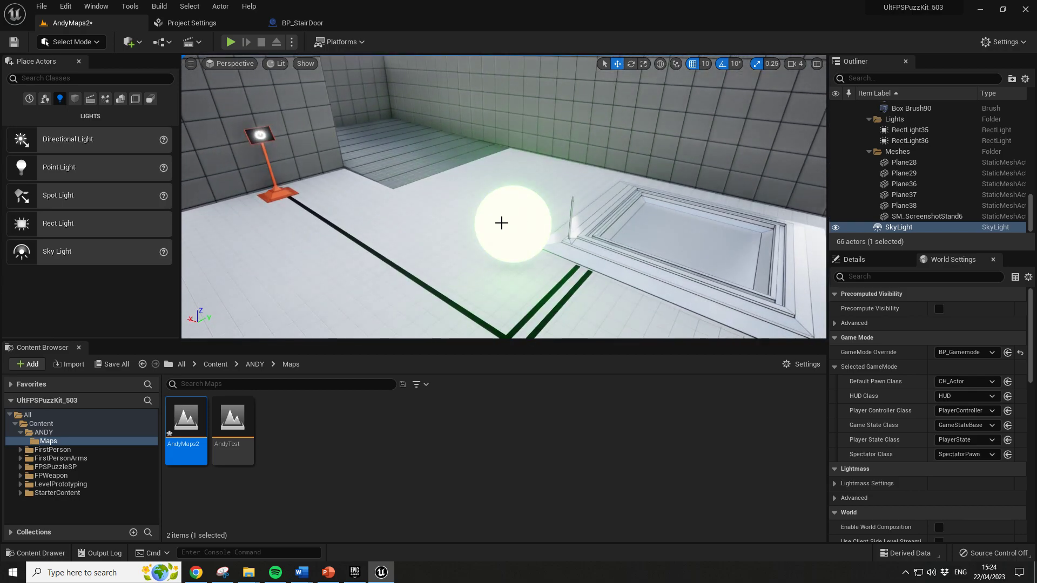
pyautogui.click(501, 223)
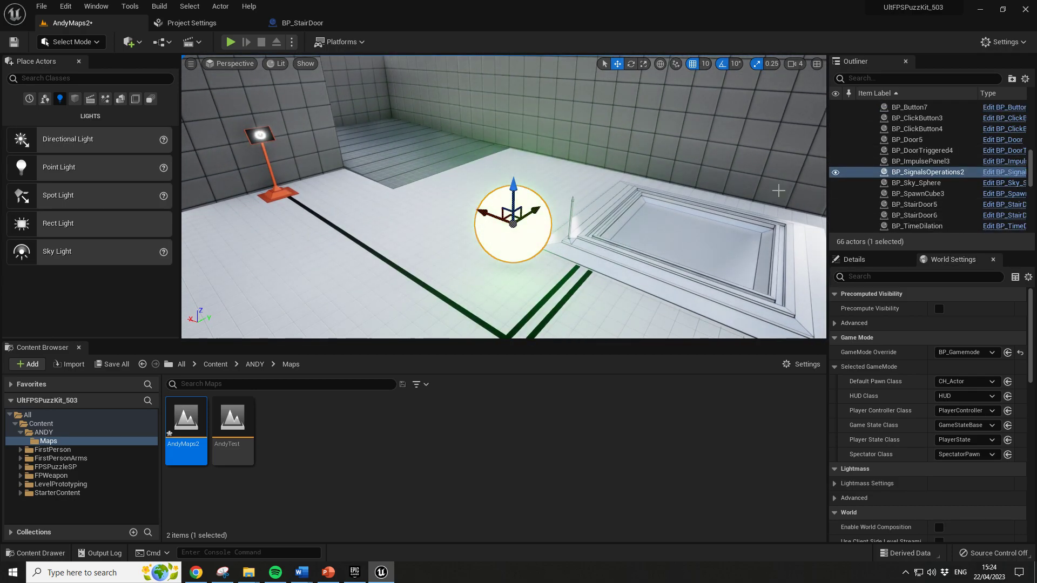
pyautogui.moveTo(611, 258)
pyautogui.mouseDown(button='right')
pyautogui.moveTo(557, 265)
pyautogui.moveTo(611, 257)
pyautogui.mouseUp(button='right')
pyautogui.press('d')
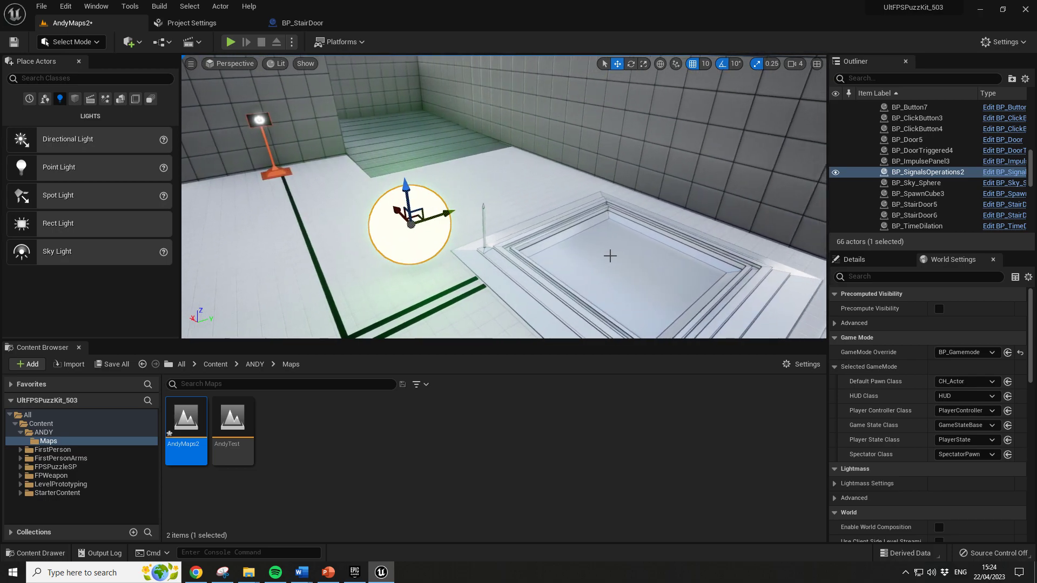
pyautogui.click(608, 272)
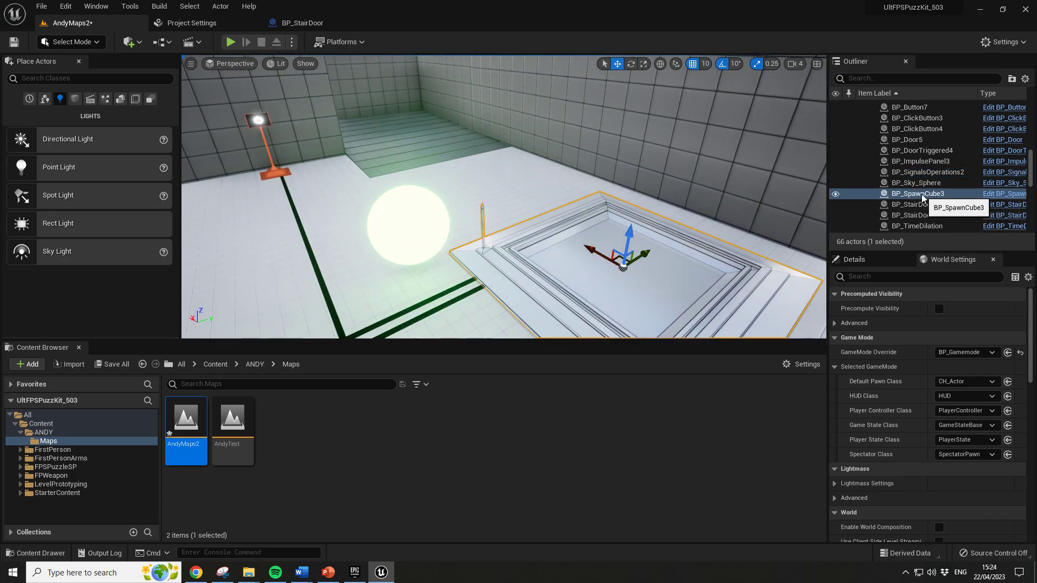
# Select the orange button stand BP_ClickButton3 near the X sign and examine its Output To array.
pyautogui.moveTo(512, 208); pyautogui.dragTo(382, 269, button='right')
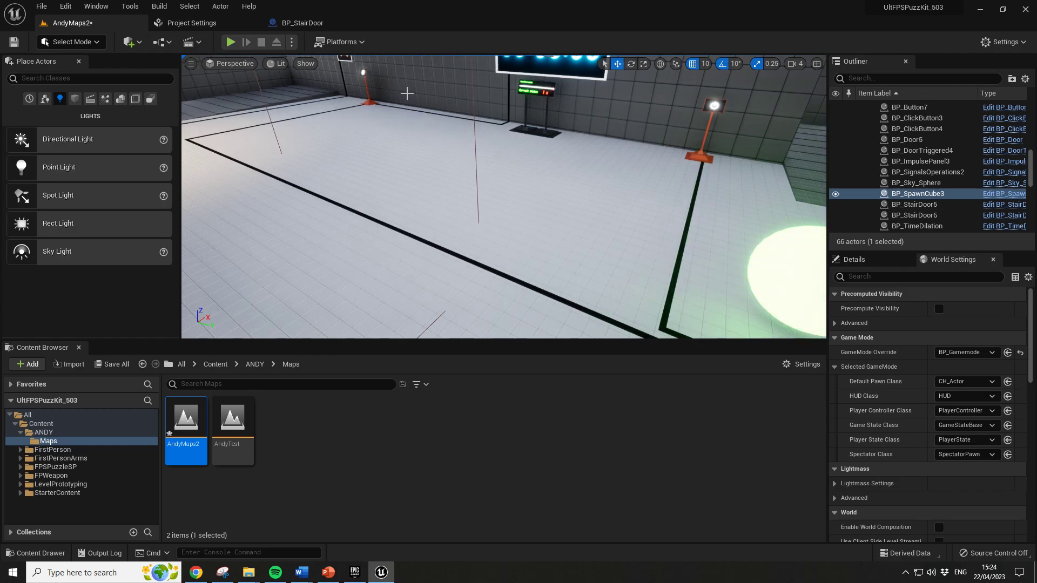
pyautogui.moveTo(590, 120); pyautogui.dragTo(509, 128, button='right')
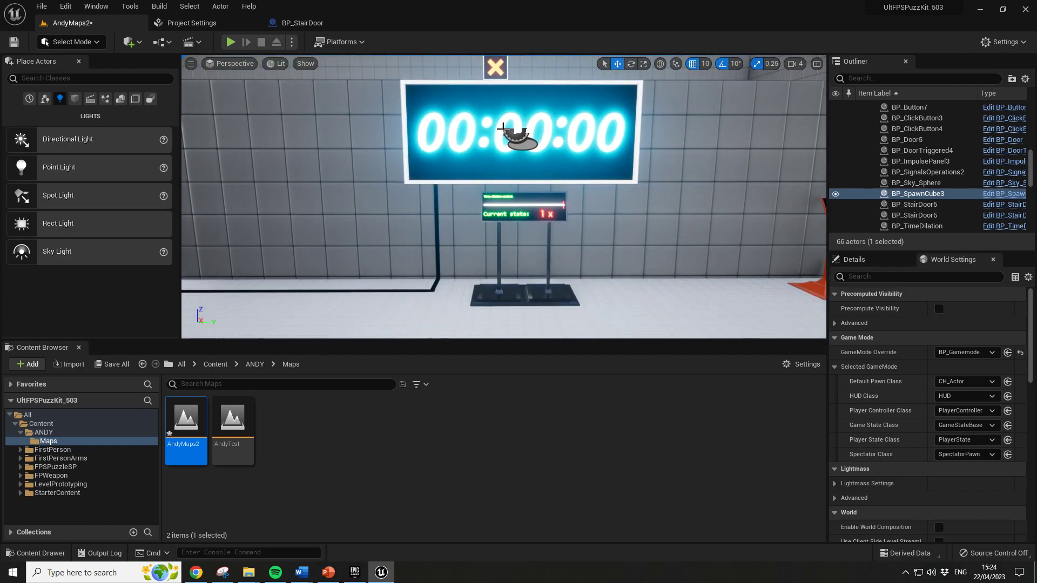
pyautogui.moveTo(598, 264); pyautogui.dragTo(486, 227, button='right')
pyautogui.moveTo(449, 111); pyautogui.dragTo(459, 151, button='right')
pyautogui.click(524, 193)
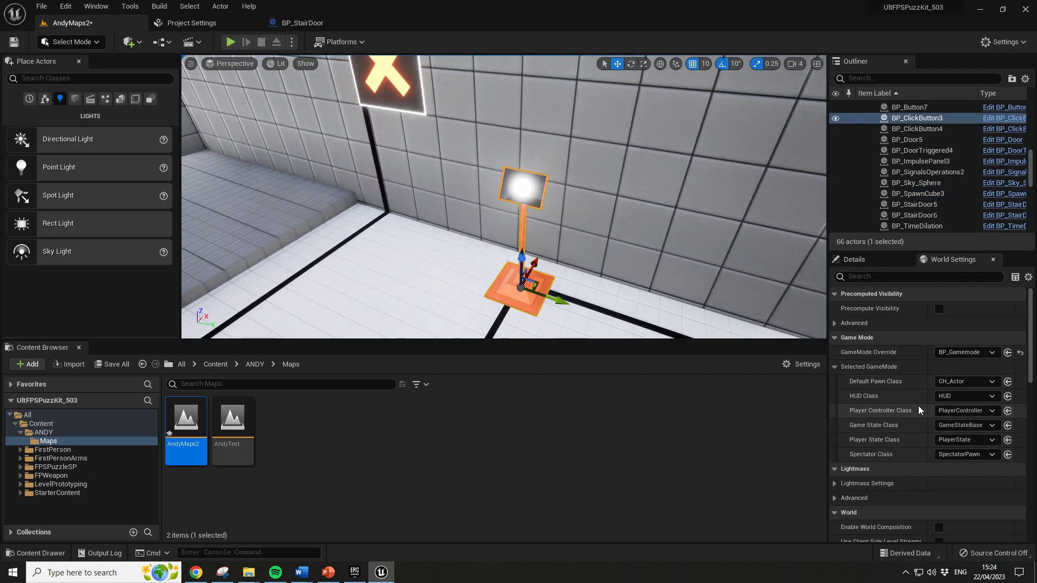
pyautogui.click(858, 260)
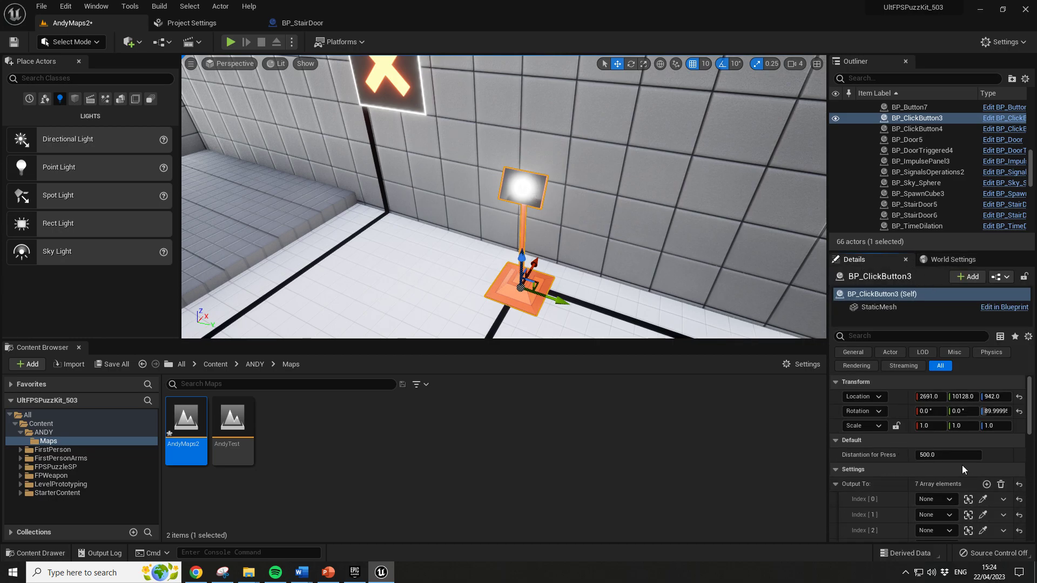
pyautogui.scroll(-3, 973, 469)
pyautogui.scroll(-2, 973, 469)
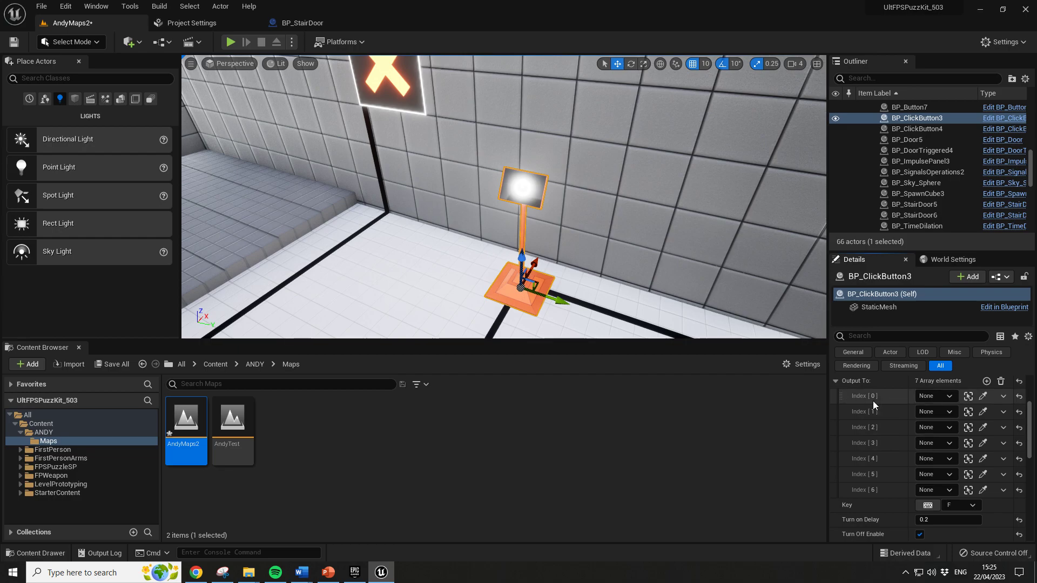
pyautogui.scroll(1, 962, 436)
# Assign the floor cable starting at the orange stand to Output To index 0 of BP_ClickButton3.
pyautogui.moveTo(628, 296); pyautogui.dragTo(757, 311, button='right')
pyautogui.moveTo(504, 197); pyautogui.dragTo(335, 213, button='right')
pyautogui.moveTo(621, 324); pyautogui.dragTo(584, 351, button='right')
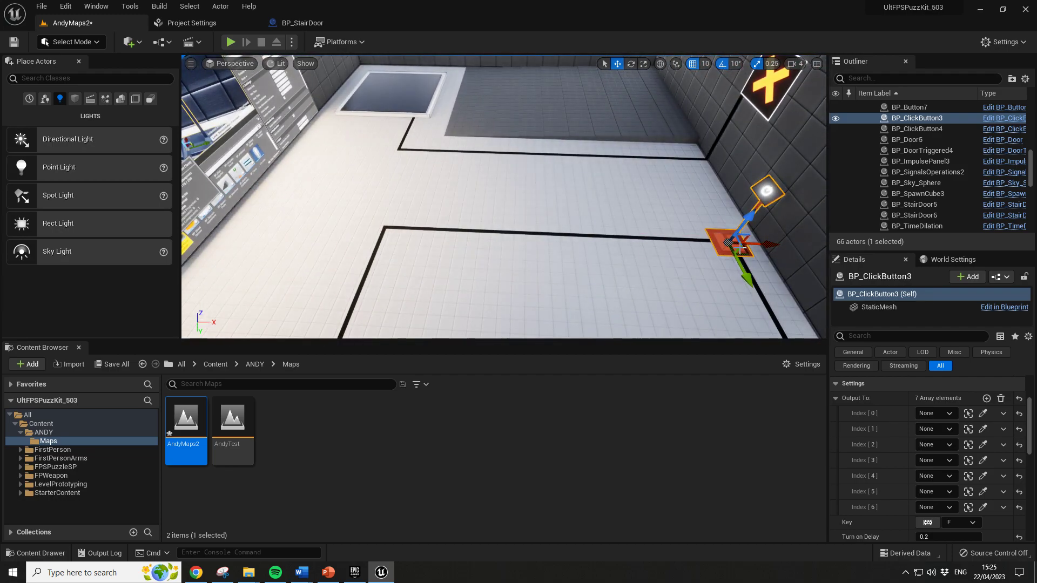
pyautogui.moveTo(704, 263); pyautogui.dragTo(614, 276, button='right')
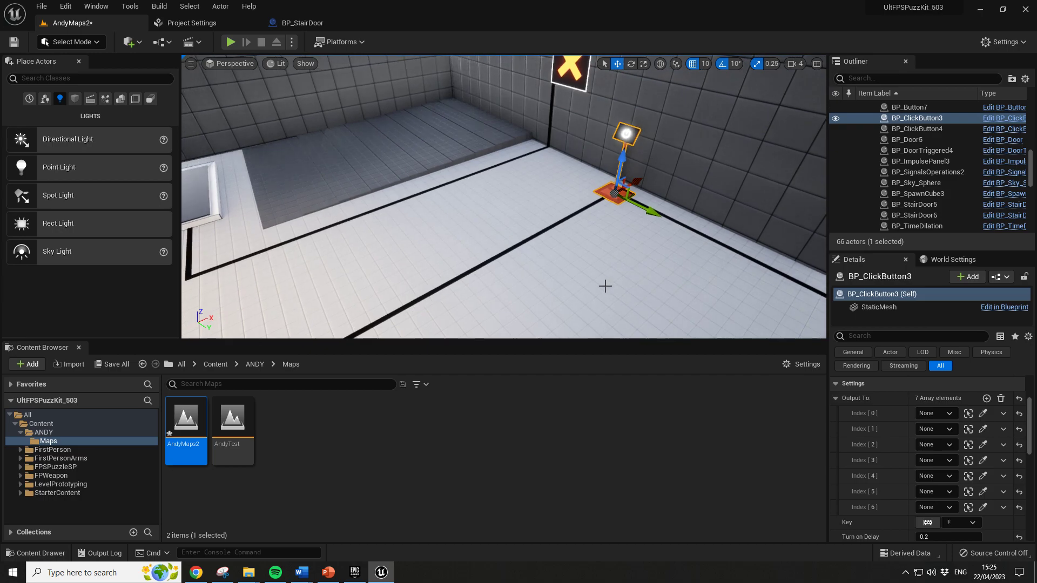
pyautogui.moveTo(464, 211); pyautogui.dragTo(683, 259, button='right')
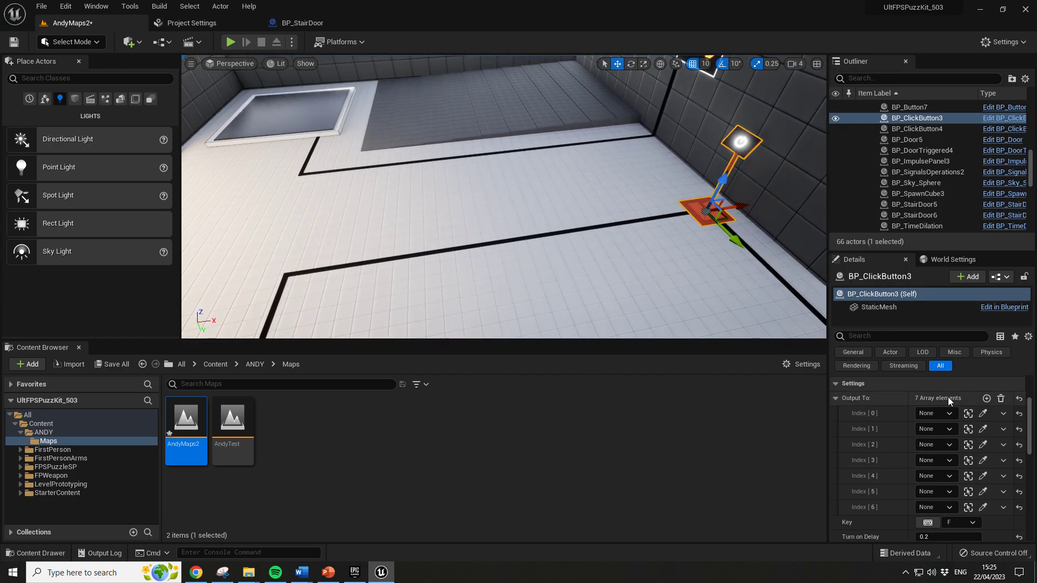
pyautogui.click(983, 414)
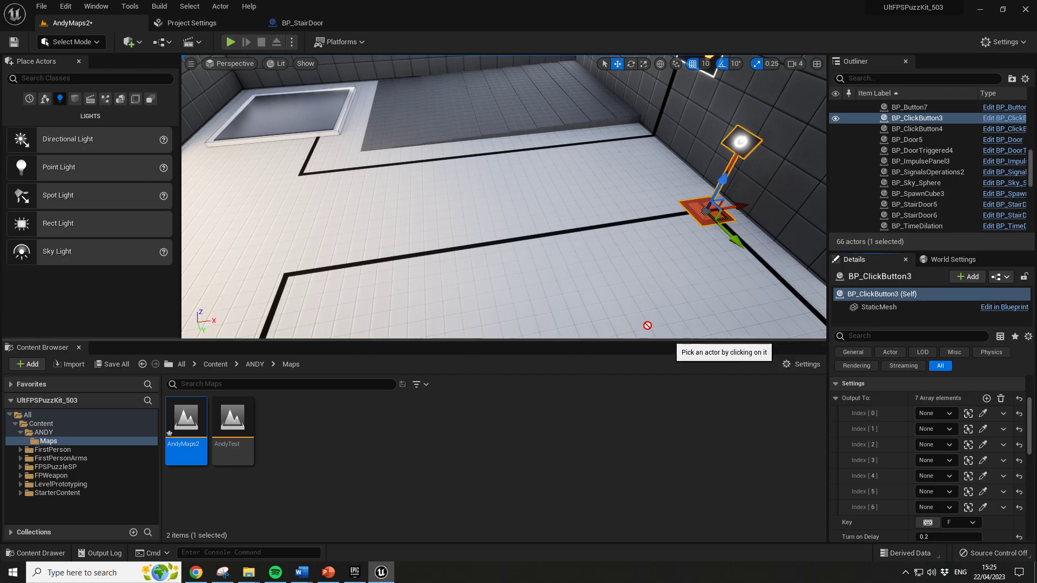
pyautogui.click(594, 223)
# Assign the adjoining floor cable past the corner to Output To index 1 of BP_ClickButton3.
pyautogui.moveTo(594, 224); pyautogui.dragTo(345, 221, button='right')
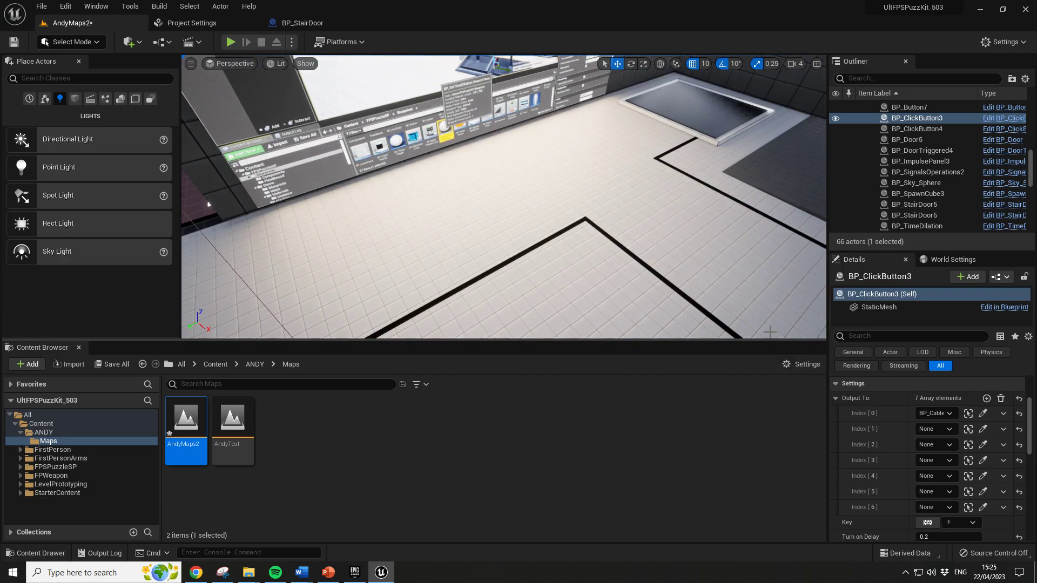
pyautogui.click(983, 430)
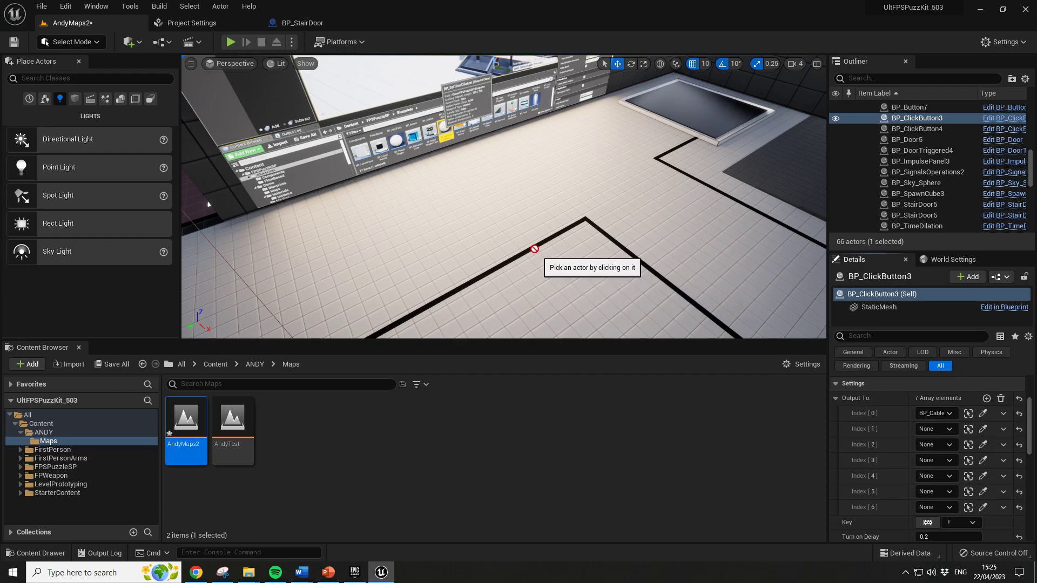
pyautogui.click(529, 248)
# Assign the cube spawner BP_SpawnCube3 to Output To index 2 of BP_ClickButton3.
pyautogui.moveTo(639, 257)
pyautogui.mouseDown(button='right')
pyautogui.moveTo(302, 200)
pyautogui.moveTo(410, 265)
pyautogui.moveTo(324, 270)
pyautogui.moveTo(324, 243)
pyautogui.moveTo(335, 302)
pyautogui.moveTo(411, 308)
pyautogui.moveTo(399, 286)
pyautogui.moveTo(438, 265)
pyautogui.mouseUp(button='right')
pyautogui.press('w')
pyautogui.press('w')
pyautogui.press('s')
pyautogui.press('a')
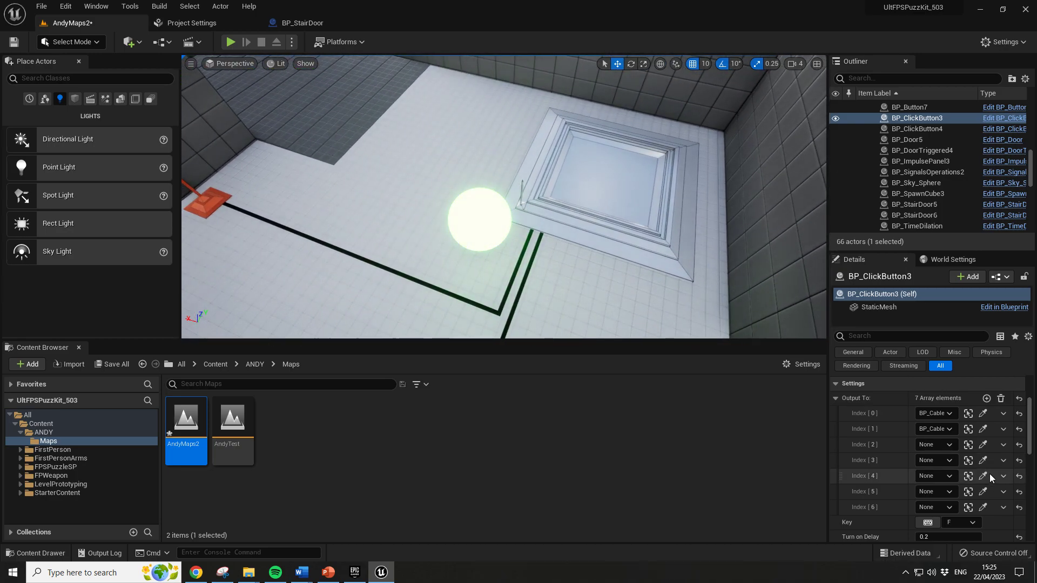
pyautogui.click(984, 449)
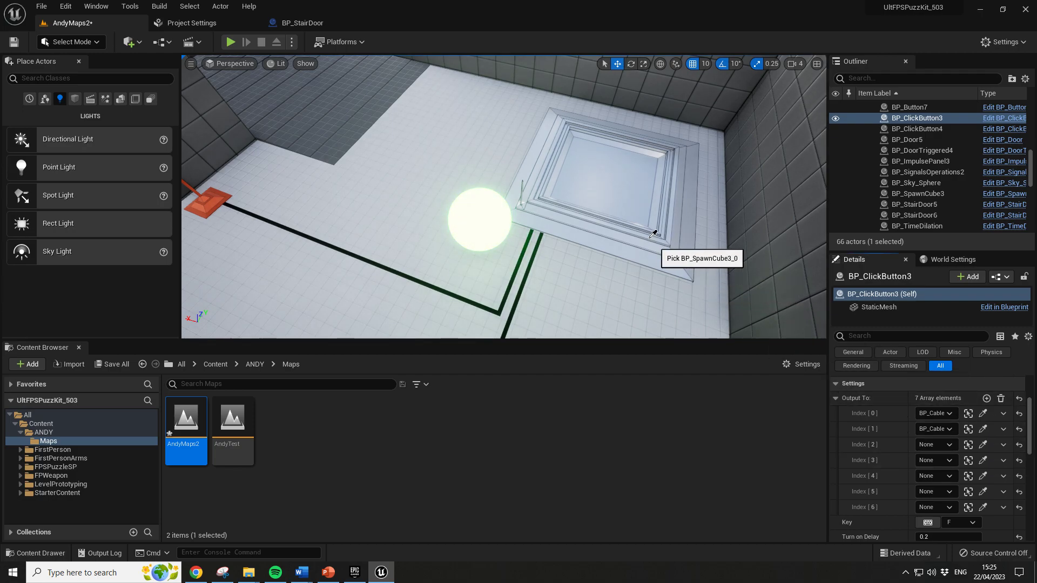
pyautogui.click(638, 230)
# Select the glowing sphere BP_SignalsOperations2 and examine its operation, Output To and Needed Count settings.
pyautogui.moveTo(638, 230)
pyautogui.mouseDown(button='right')
pyautogui.moveTo(376, 154)
pyautogui.moveTo(584, 162)
pyautogui.moveTo(648, 129)
pyautogui.moveTo(648, 227)
pyautogui.moveTo(638, 224)
pyautogui.moveTo(692, 241)
pyautogui.mouseUp(button='right')
pyautogui.press('w')
pyautogui.press('s')
pyautogui.press('w')
pyautogui.press('w')
pyautogui.press('w')
pyautogui.press('s')
pyautogui.press('s')
pyautogui.press('s')
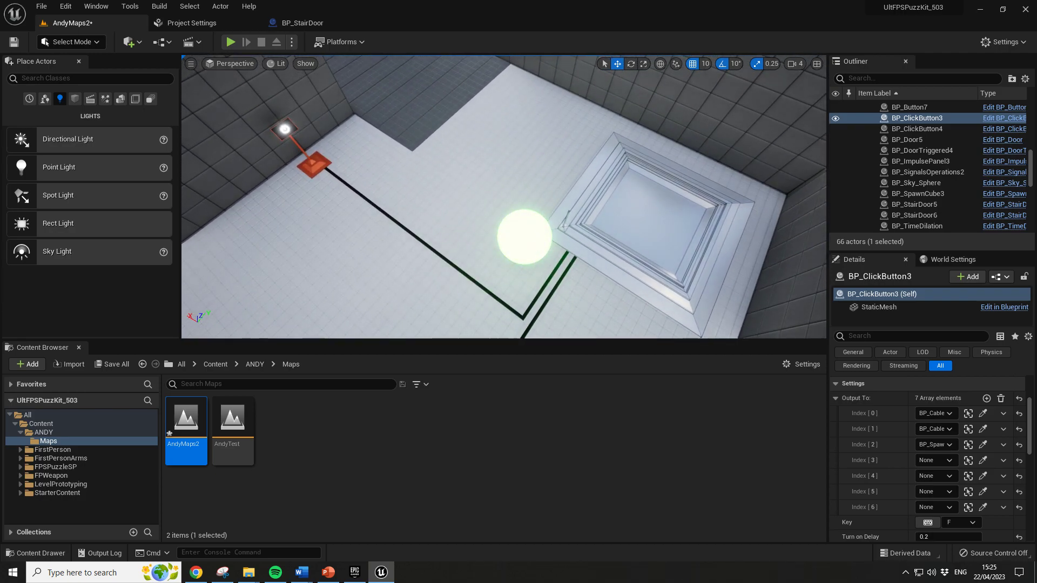
pyautogui.click(534, 235)
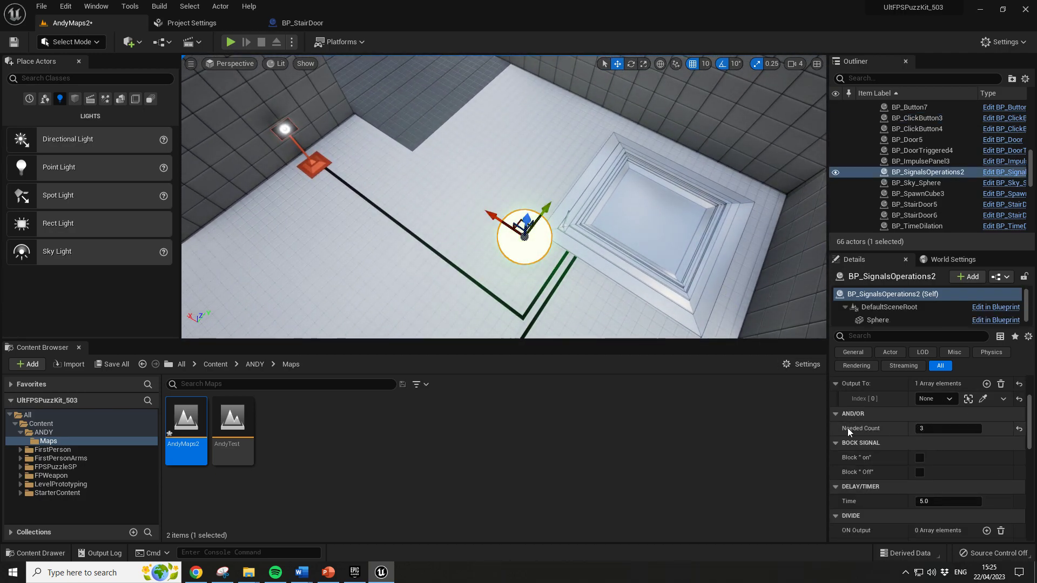
pyautogui.scroll(3, 943, 406)
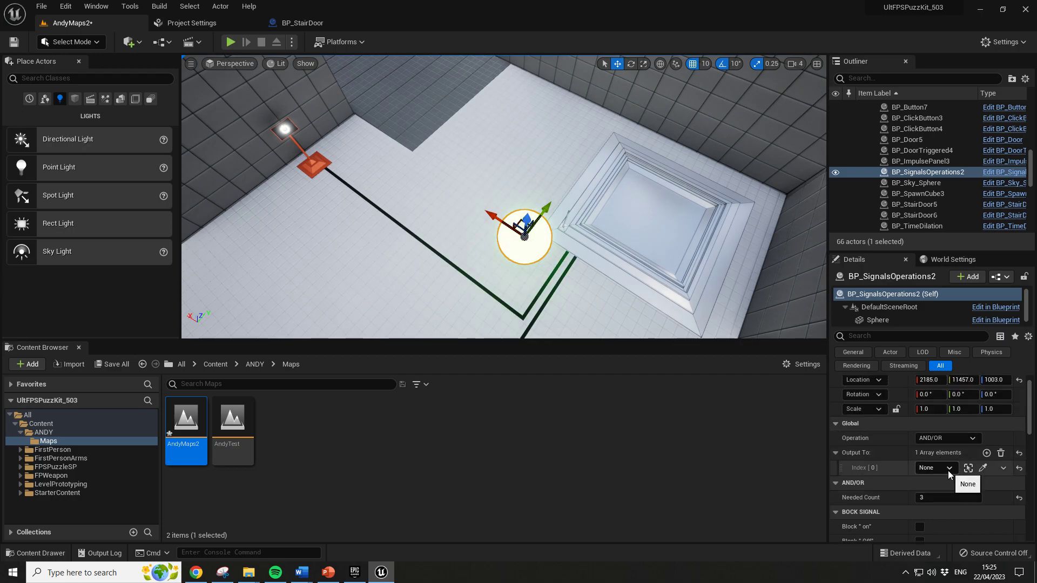
# Start a play test inside the room, walk to the orange button stand and activate it to spawn a cube.
pyautogui.moveTo(605, 254); pyautogui.dragTo(288, 72, button='right')
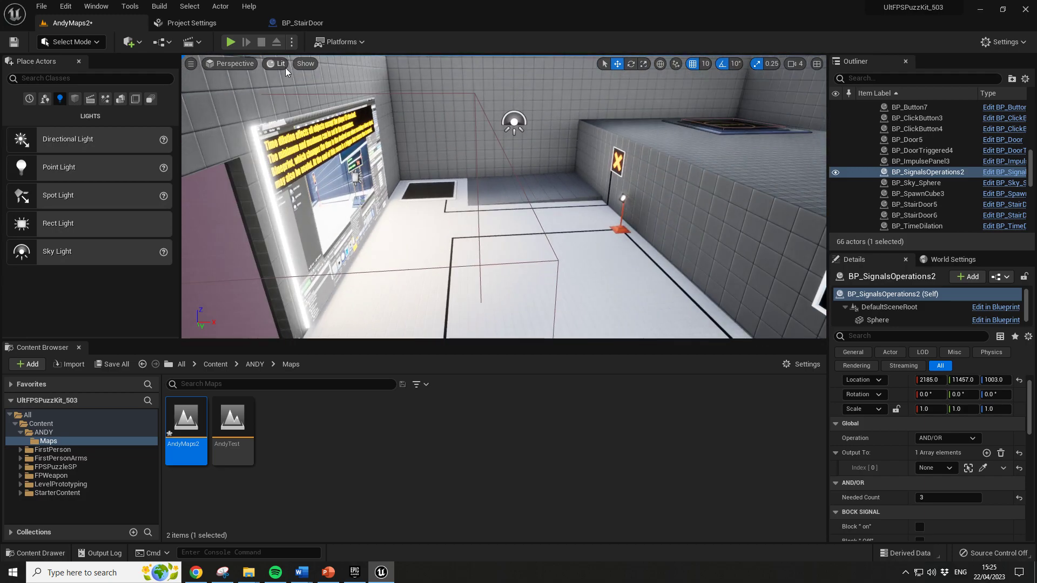
pyautogui.click(231, 43)
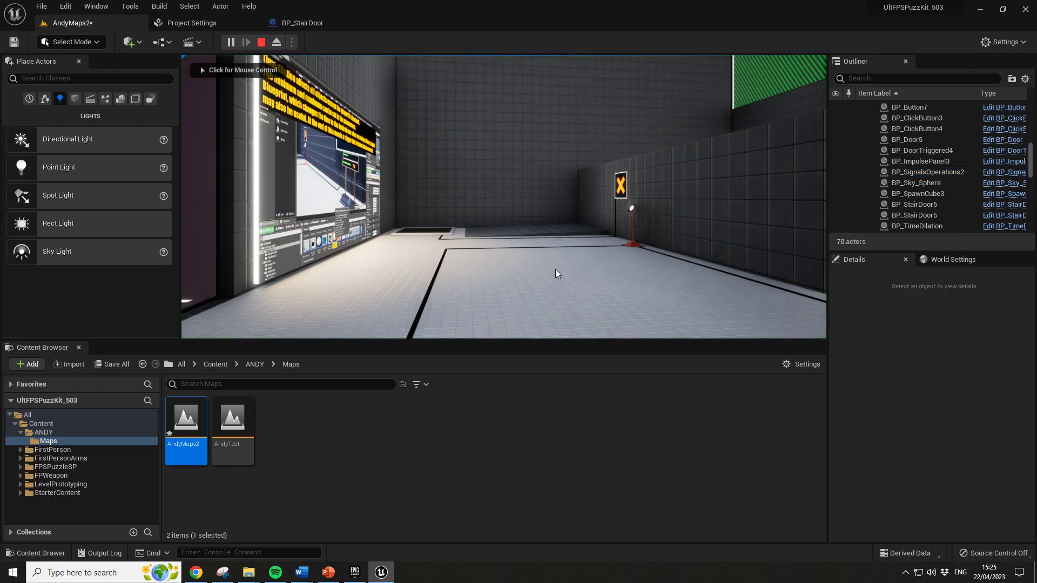
pyautogui.click(563, 301)
pyautogui.press('w')
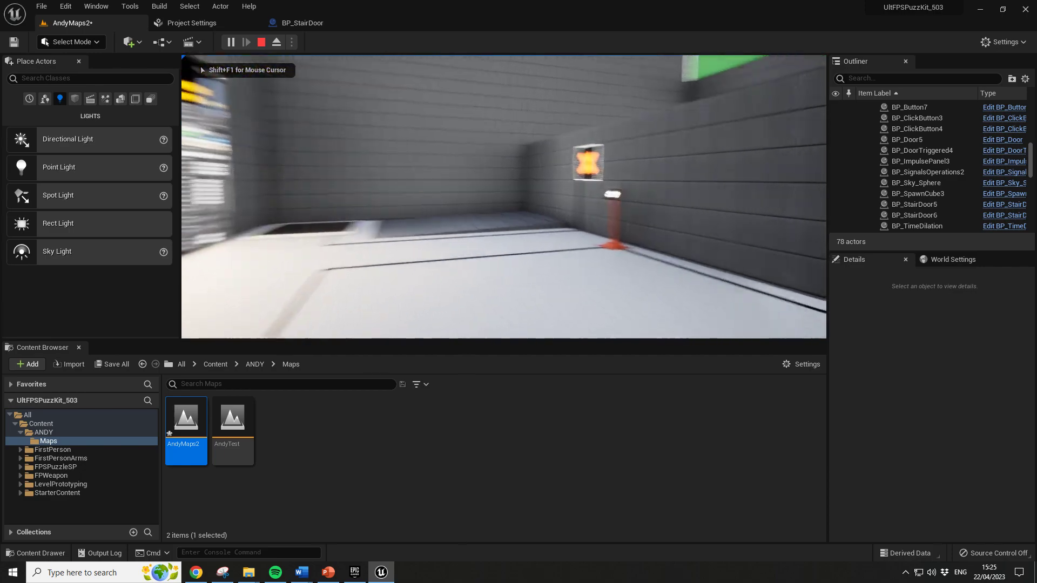
pyautogui.press('w')
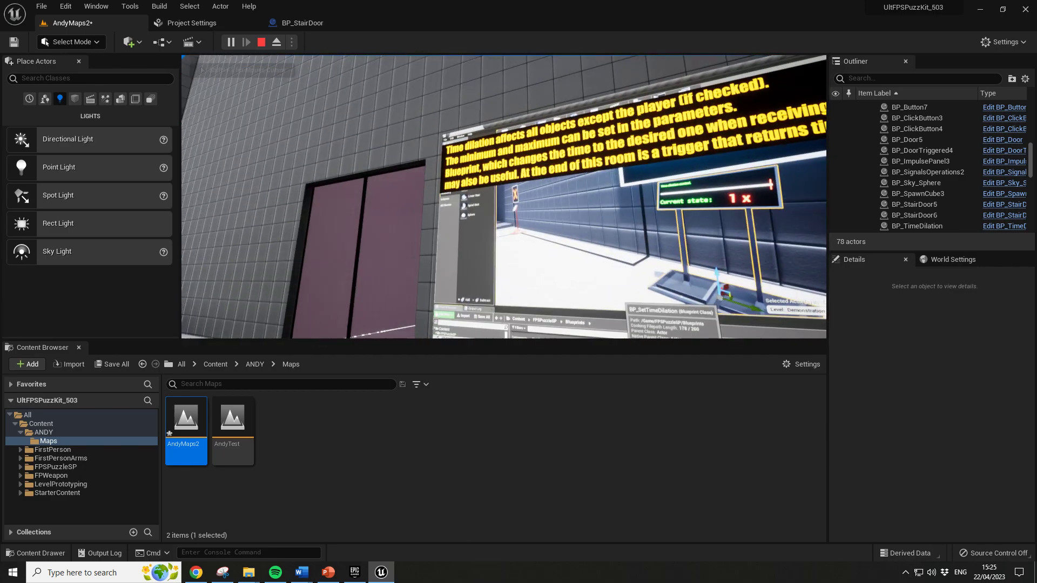
pyautogui.press('w')
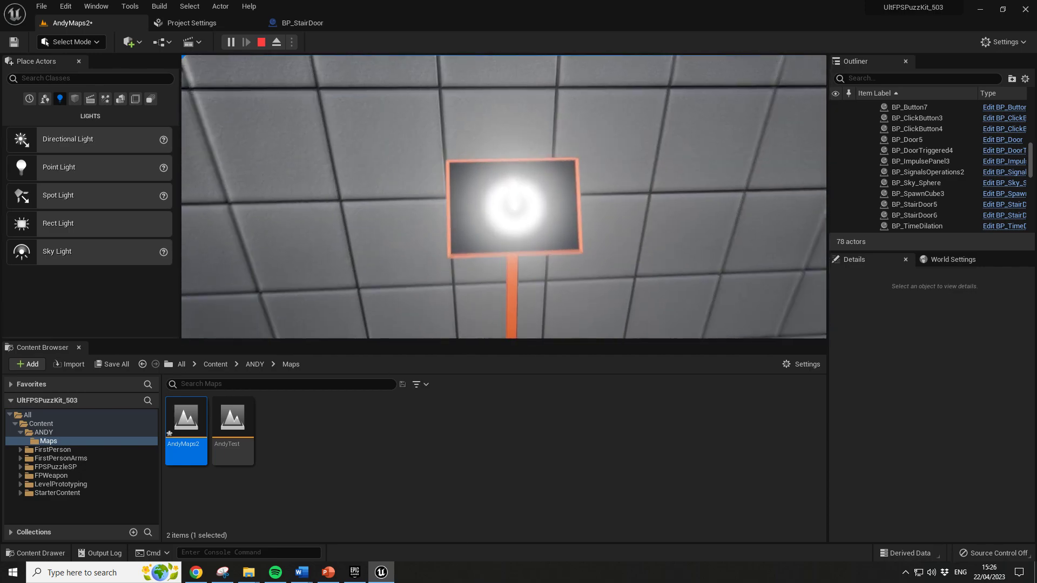
pyautogui.press('e')
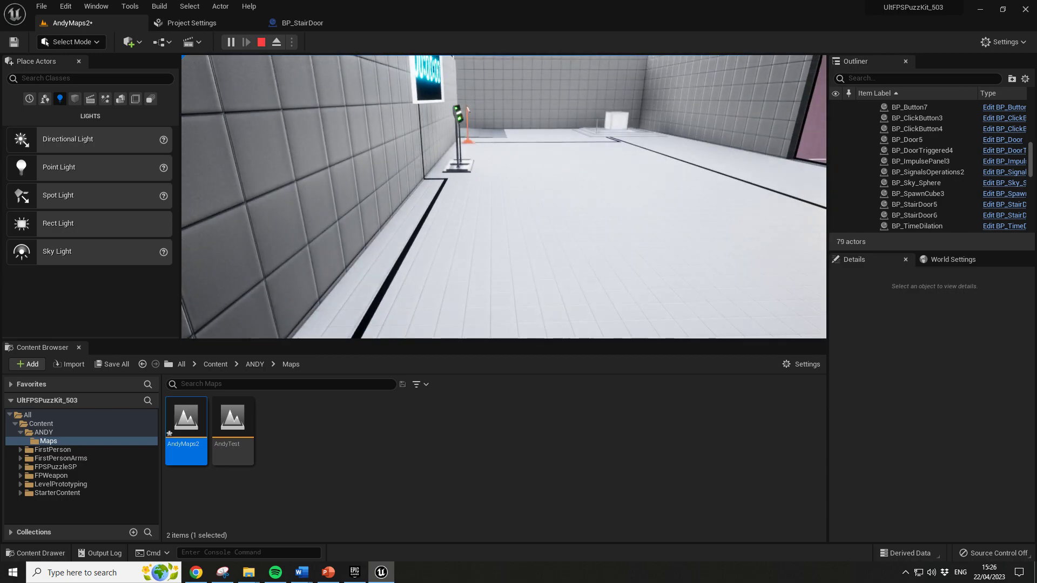
# Pick up the spawned cube, carry it to the black floor button by the stairs and end the play test.
pyautogui.press('w')
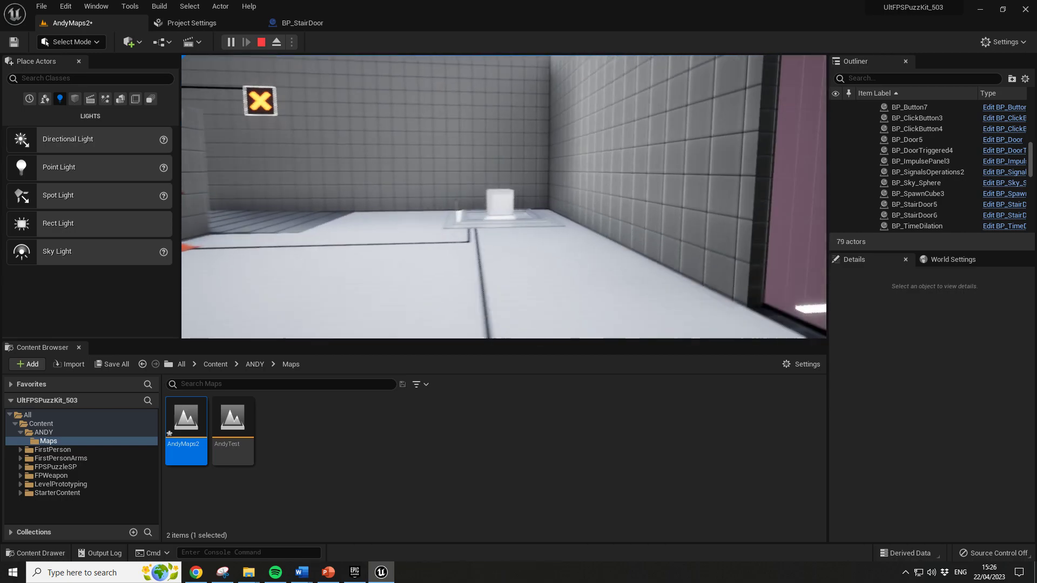
pyautogui.press('w')
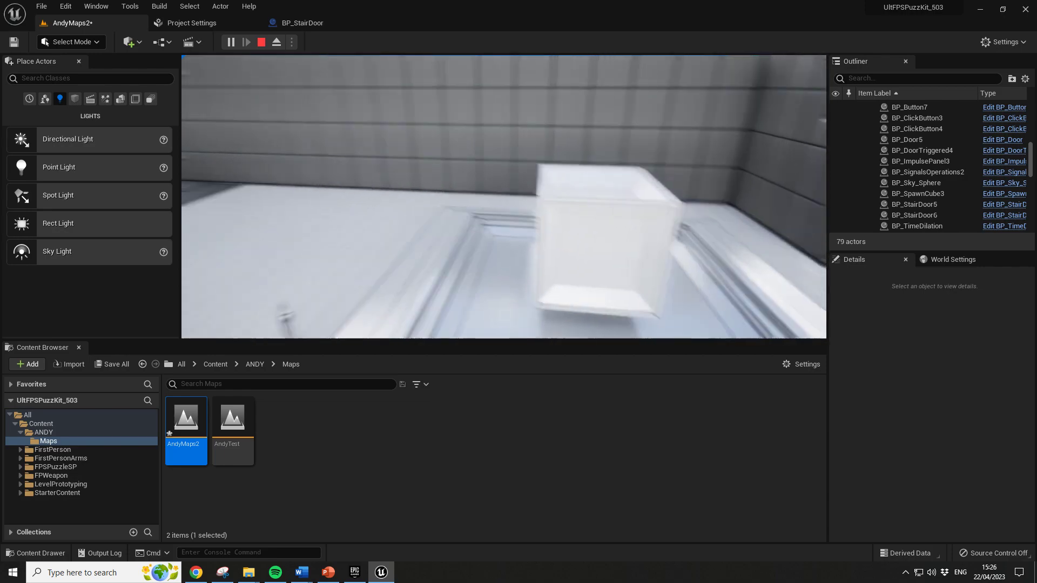
pyautogui.press('e')
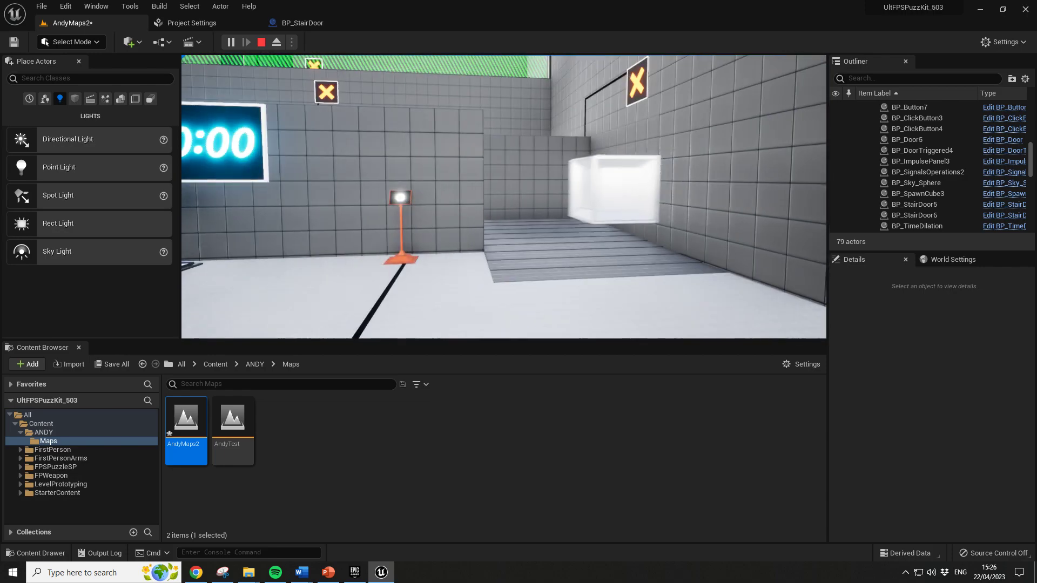
pyautogui.press('w')
pyautogui.press('w')
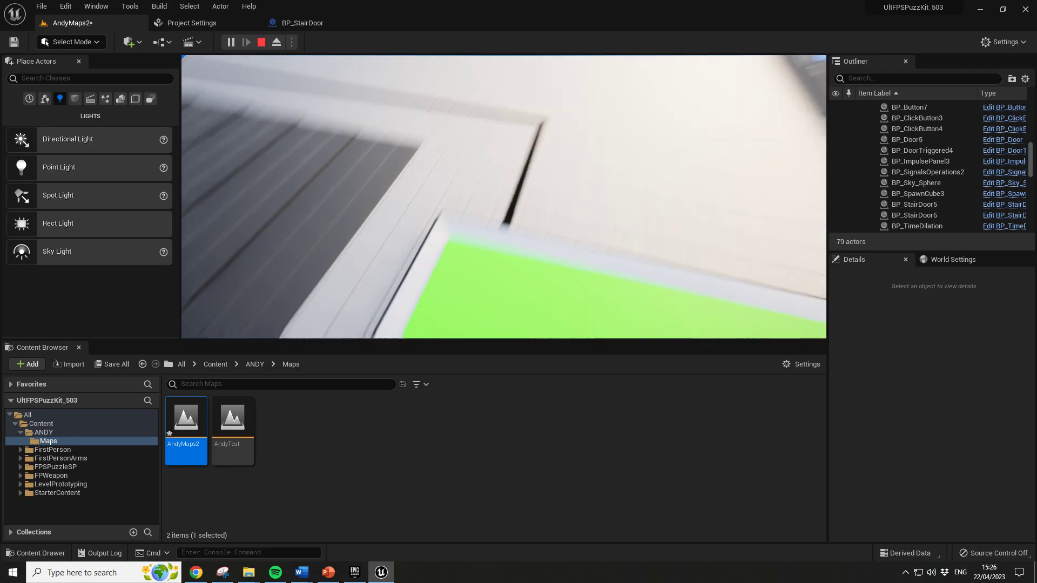
pyautogui.press('Escape')
# Assign the two floor cables leading from floor button BP_Button4 to its Output To indexes 0 and 1.
pyautogui.moveTo(437, 216); pyautogui.dragTo(421, 214, button='right')
pyautogui.press('w')
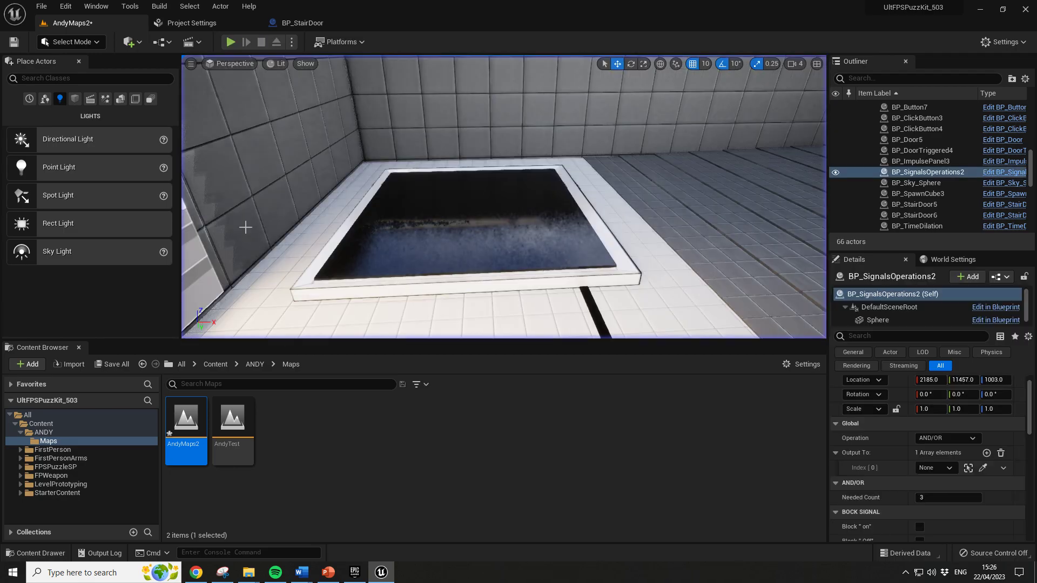
pyautogui.click(474, 254)
pyautogui.moveTo(539, 257); pyautogui.dragTo(324, 281, button='right')
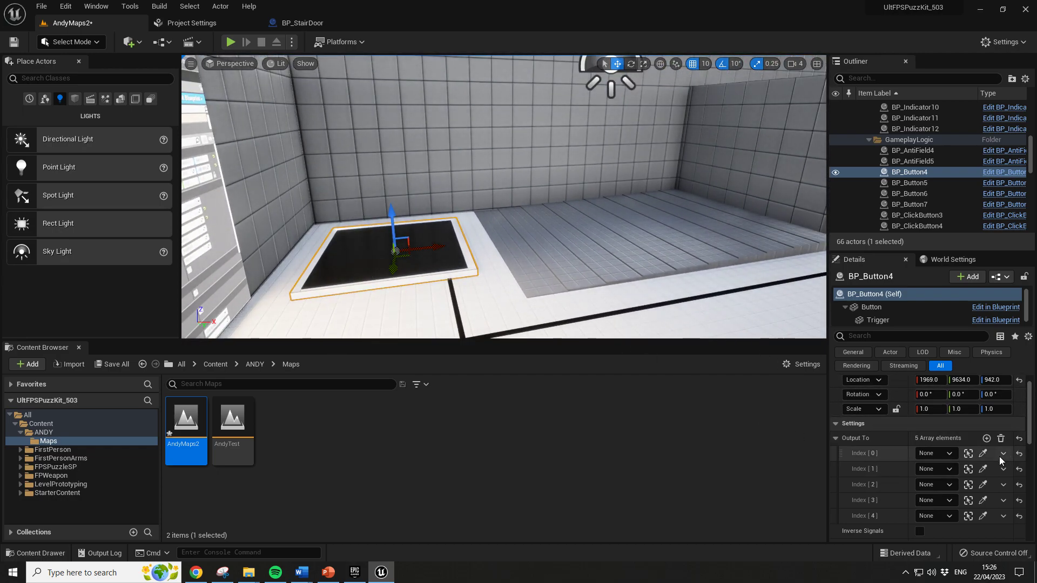
pyautogui.click(984, 455)
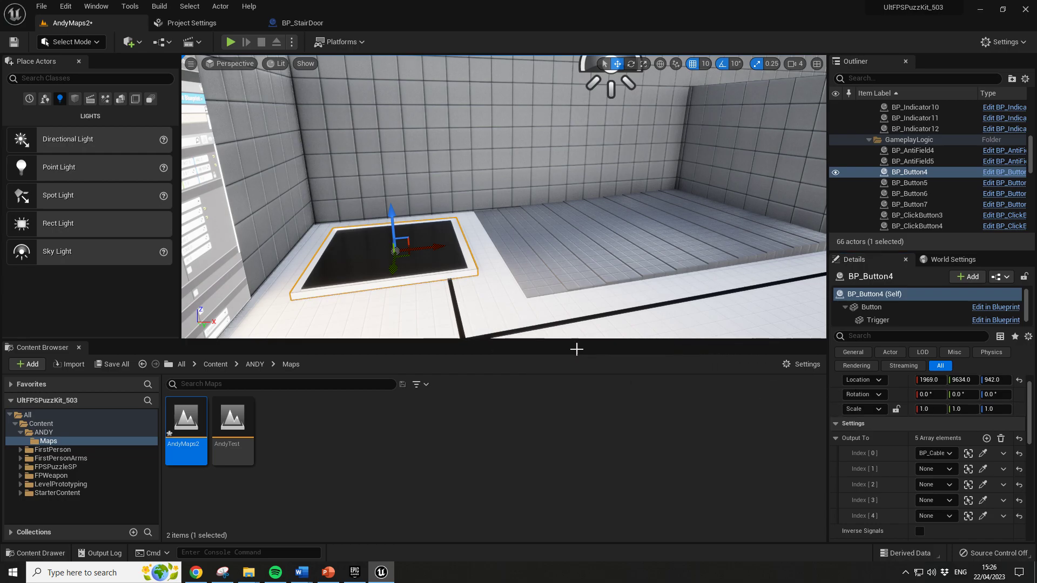
pyautogui.click(983, 469)
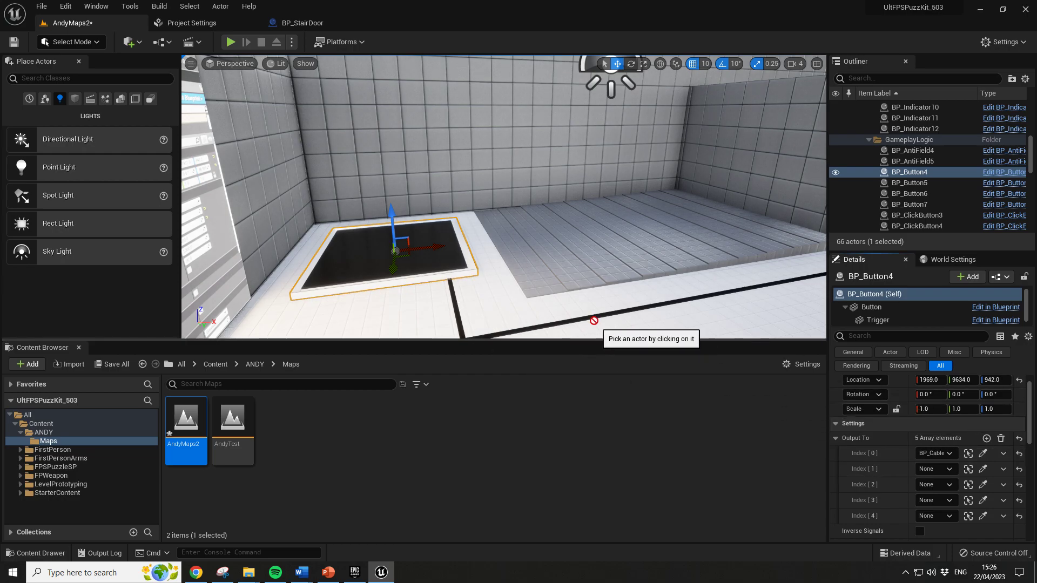
pyautogui.click(593, 317)
# Assign the wall cable below the X indicator to BP_Button4's Output To index 2 and the indicator itself to index 3.
pyautogui.moveTo(593, 317); pyautogui.dragTo(772, 316, button='right')
pyautogui.click(988, 487)
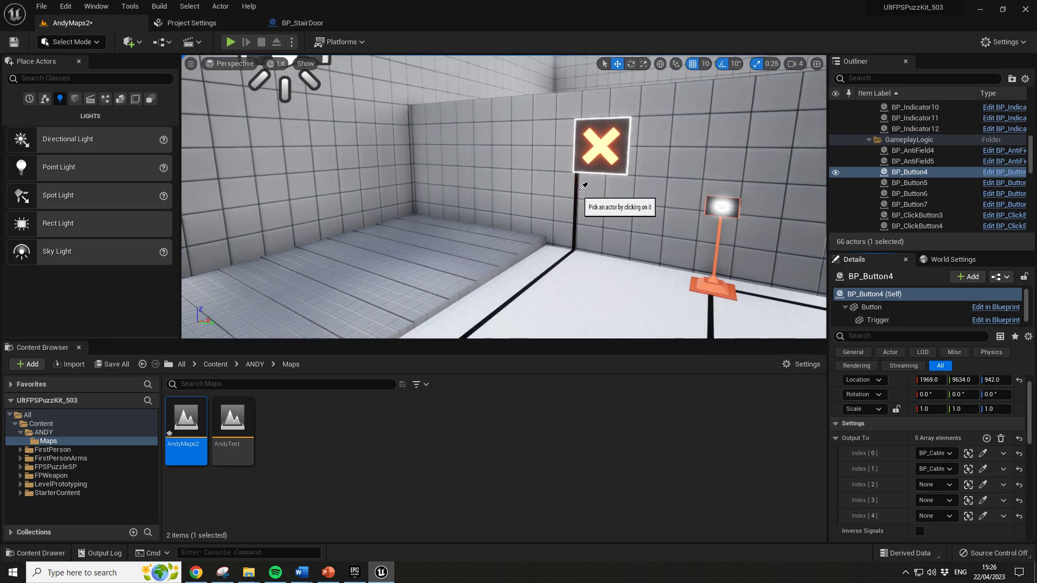
pyautogui.click(581, 187)
pyautogui.click(983, 500)
pyautogui.click(607, 156)
# Assign the flat stair door beside the floor button to Output To index 4 of BP_Button4.
pyautogui.moveTo(606, 155); pyautogui.dragTo(540, 181, button='right')
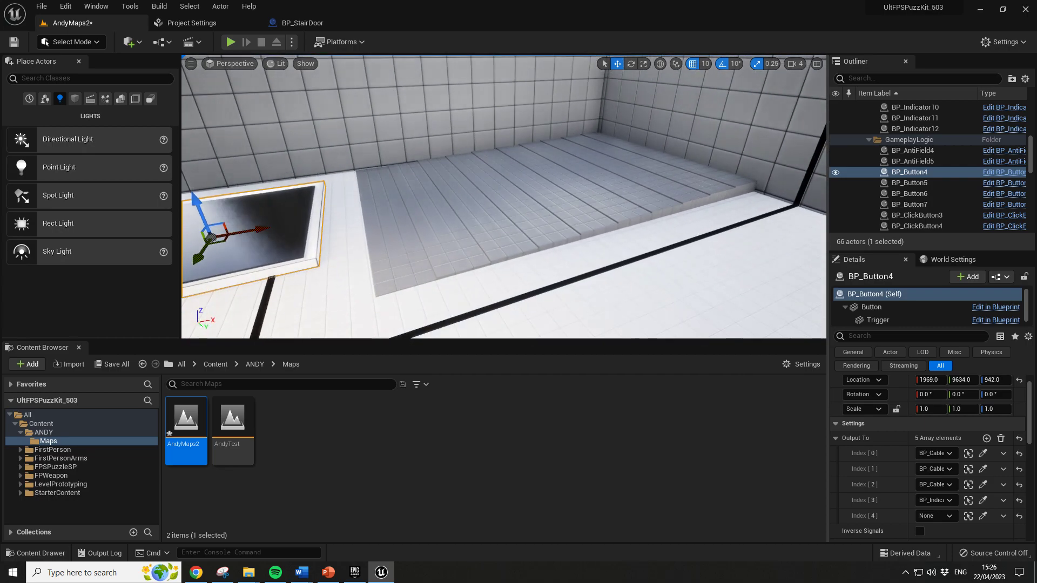
pyautogui.click(983, 516)
pyautogui.click(589, 199)
# Play-test the level from beside BP_Button4, walk through the room and end the session.
pyautogui.moveTo(588, 198); pyautogui.dragTo(526, 193, button='right')
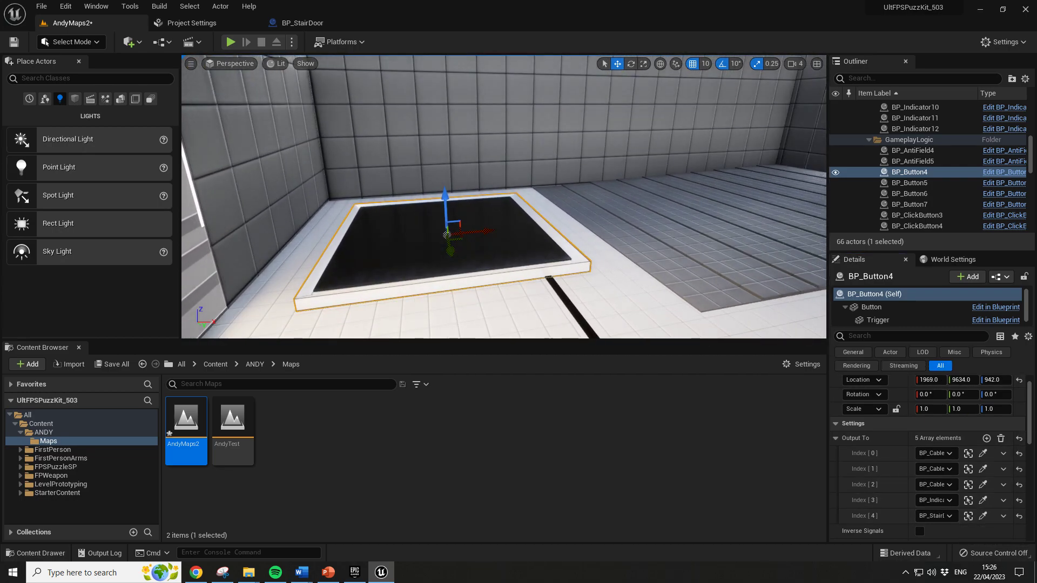
pyautogui.click(232, 43)
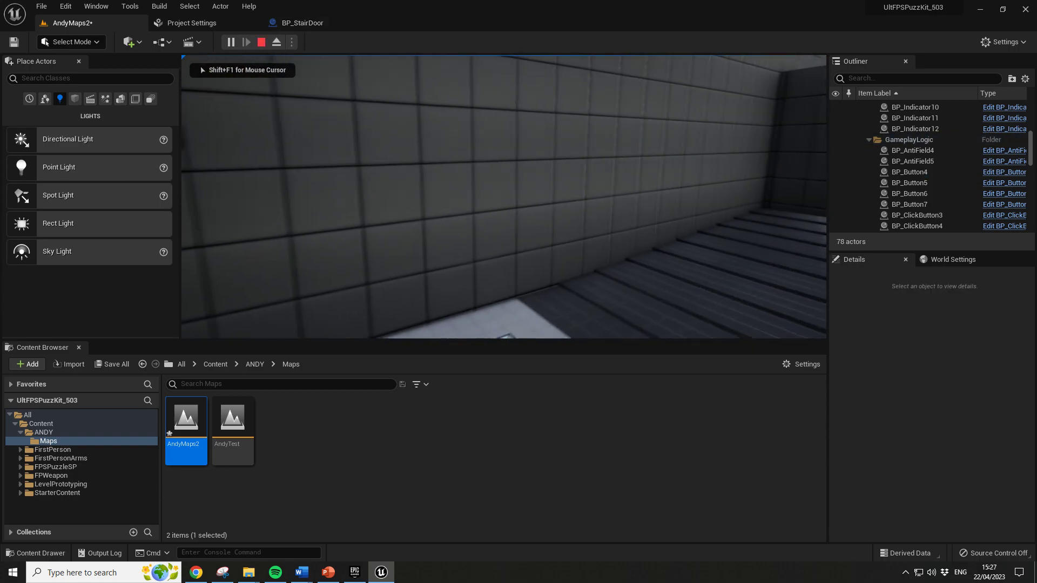
pyautogui.press('w')
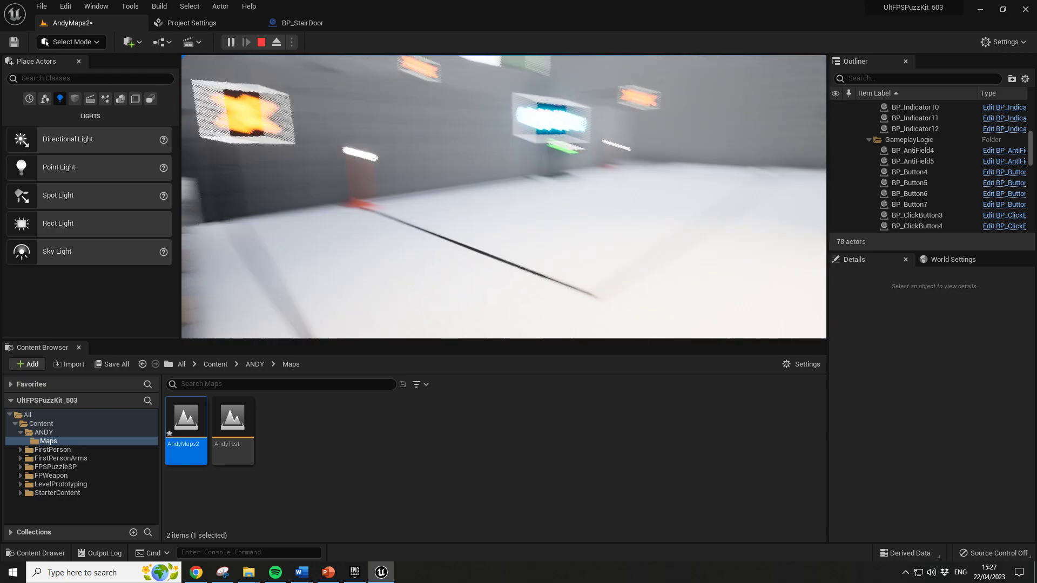
pyautogui.press('Escape')
# Open the blueprint of the stair door beside the floor button and examine how Timeline_Open drives the Stairs' world scale.
pyautogui.moveTo(682, 276); pyautogui.dragTo(333, 161, button='right')
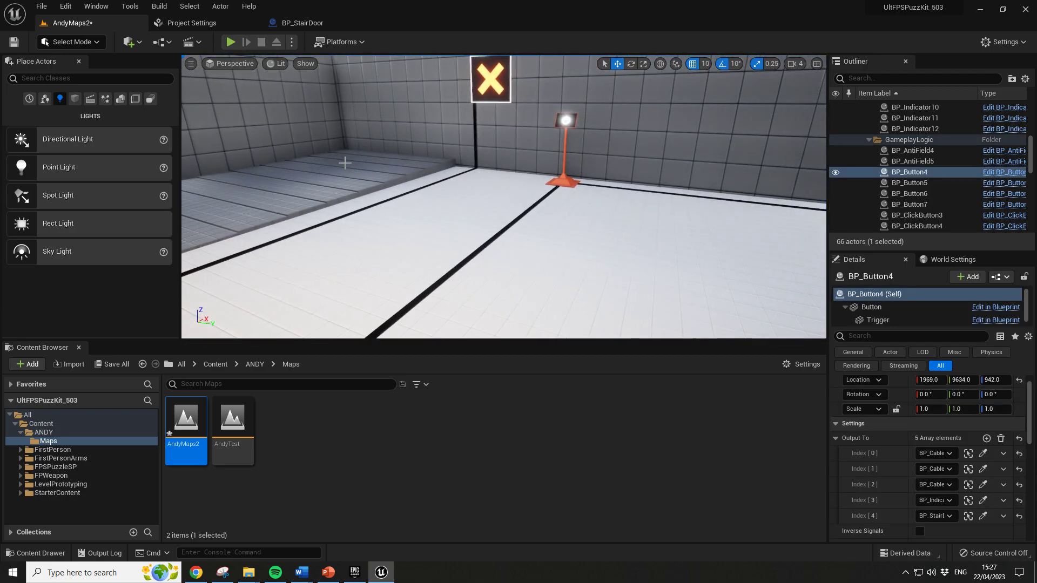
pyautogui.click(333, 161)
pyautogui.click(996, 307)
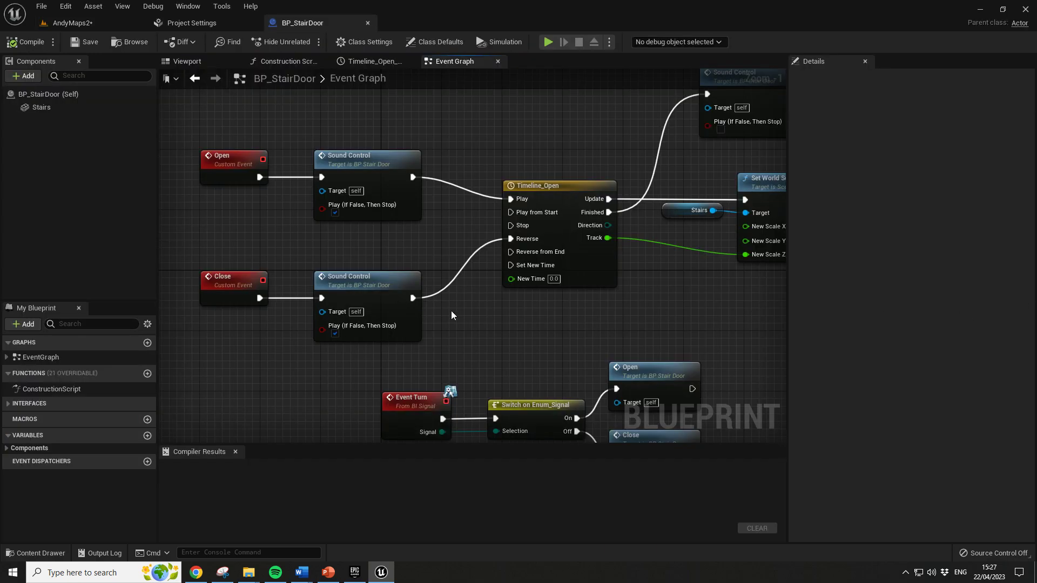
pyautogui.scroll(-3, 513, 288)
pyautogui.moveTo(401, 244); pyautogui.dragTo(447, 286, button='right')
pyautogui.scroll(2, 454, 284)
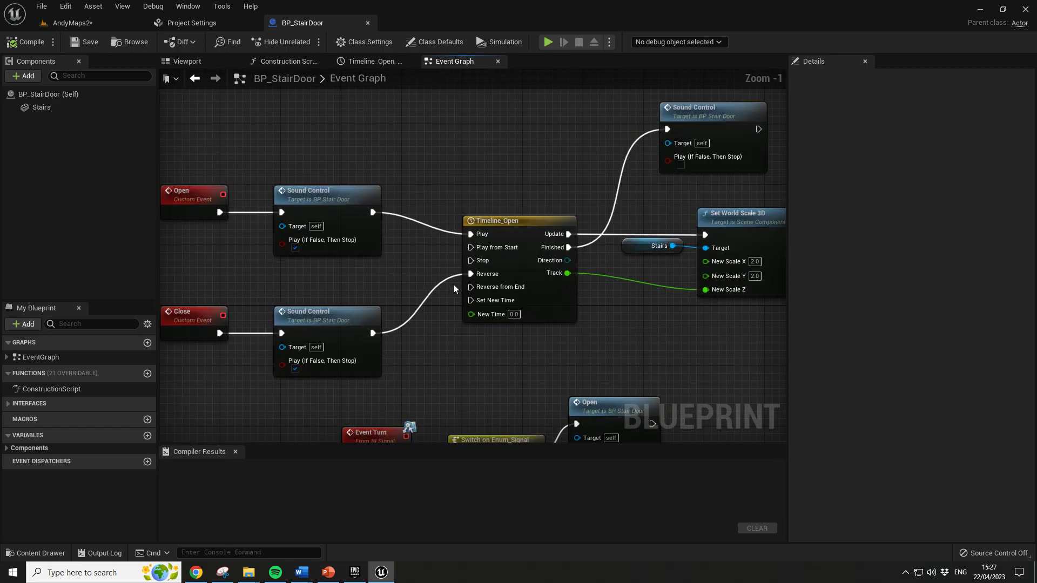
pyautogui.moveTo(673, 225); pyautogui.dragTo(477, 218, button='right')
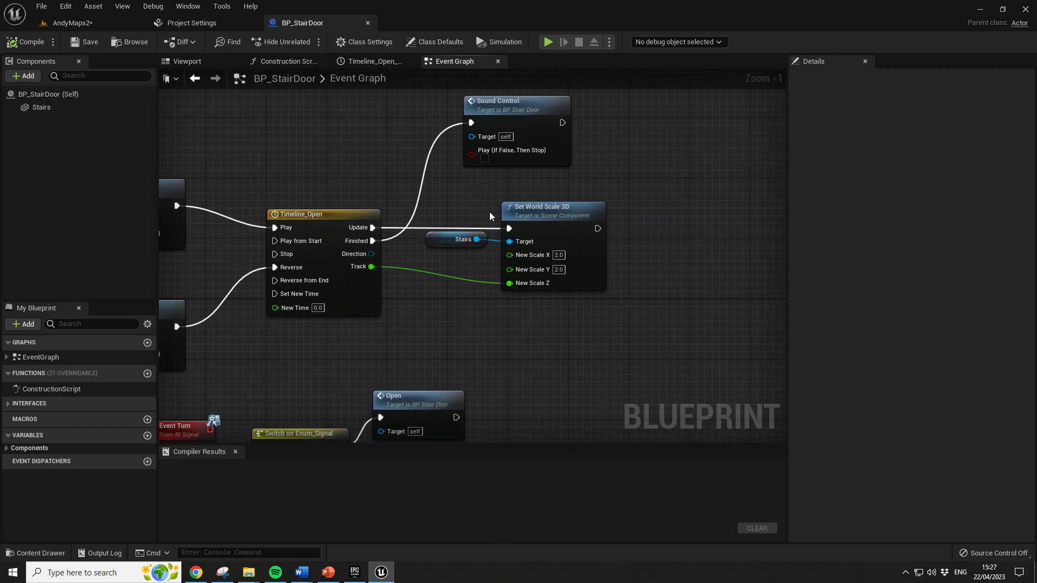
pyautogui.moveTo(416, 312); pyautogui.dragTo(477, 306, button='right')
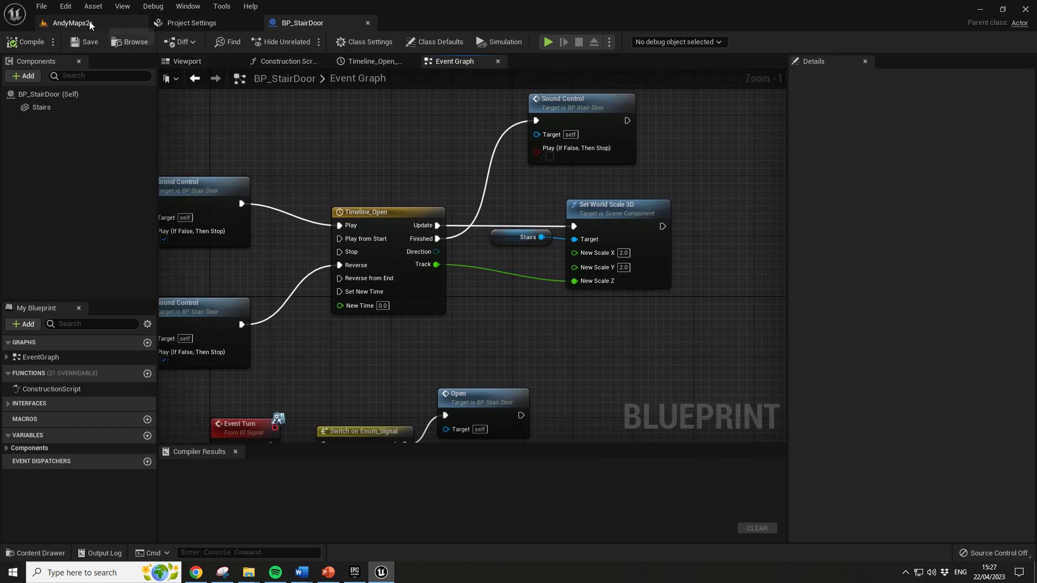
# Return to the AndyMaps2 level, focus on BP_StairDoor5 and inspect its transform and the floor buttons on the raised platform.
pyautogui.click(70, 22)
pyautogui.press('f')
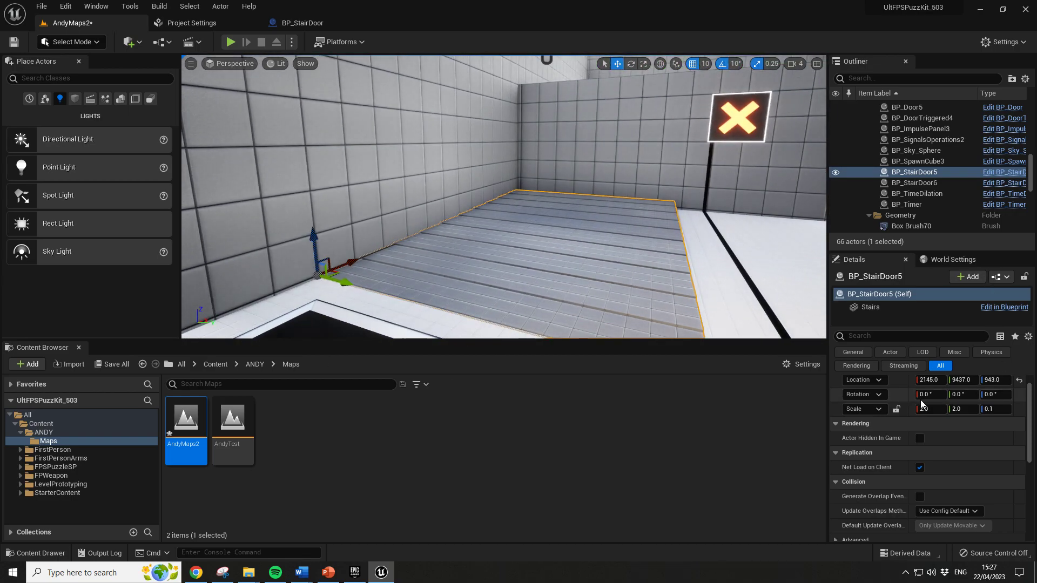
pyautogui.moveTo(588, 187); pyautogui.dragTo(534, 200, button='right')
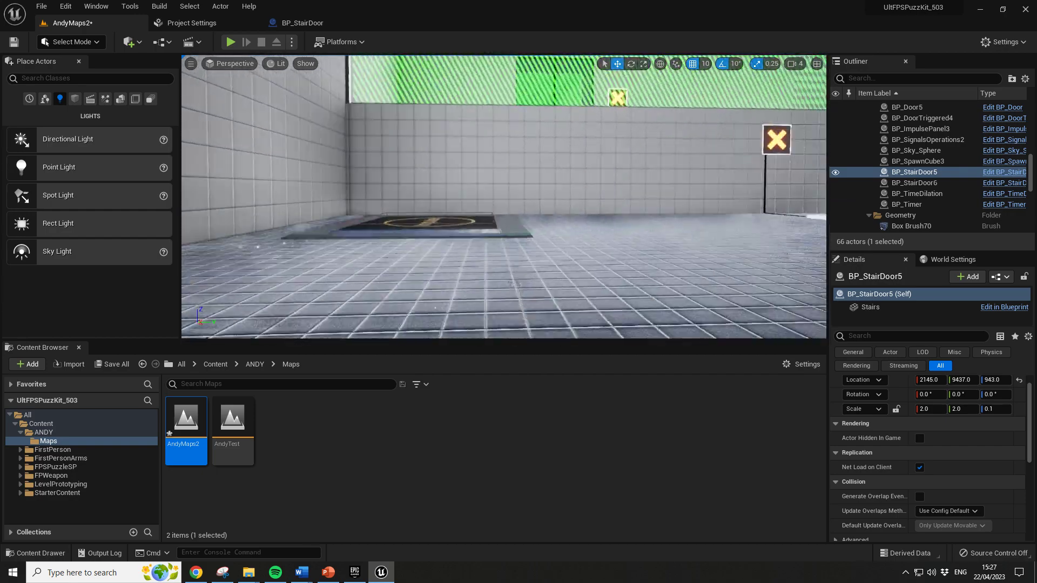
pyautogui.moveTo(503, 196); pyautogui.dragTo(567, 134, button='right')
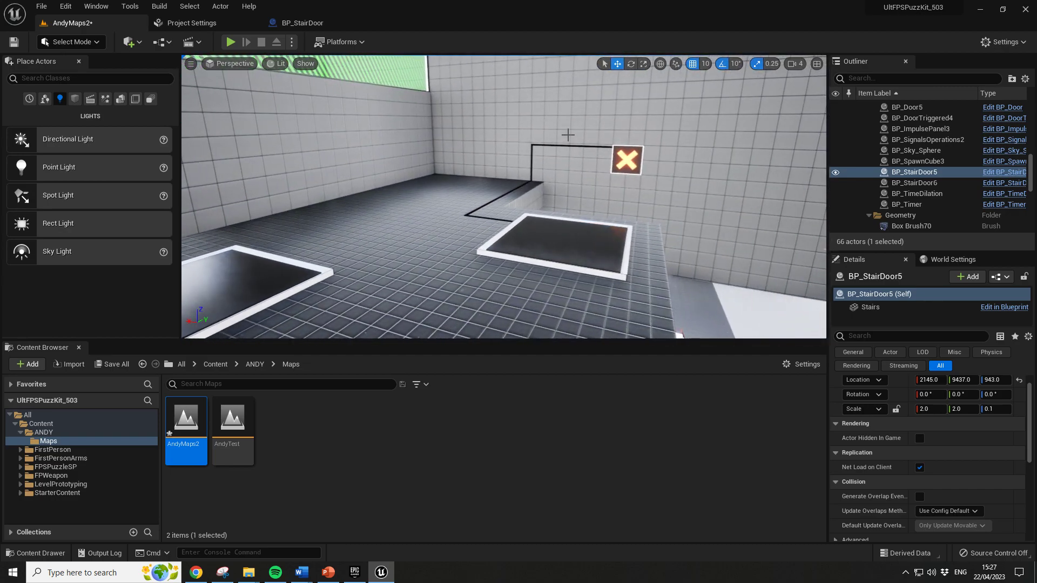